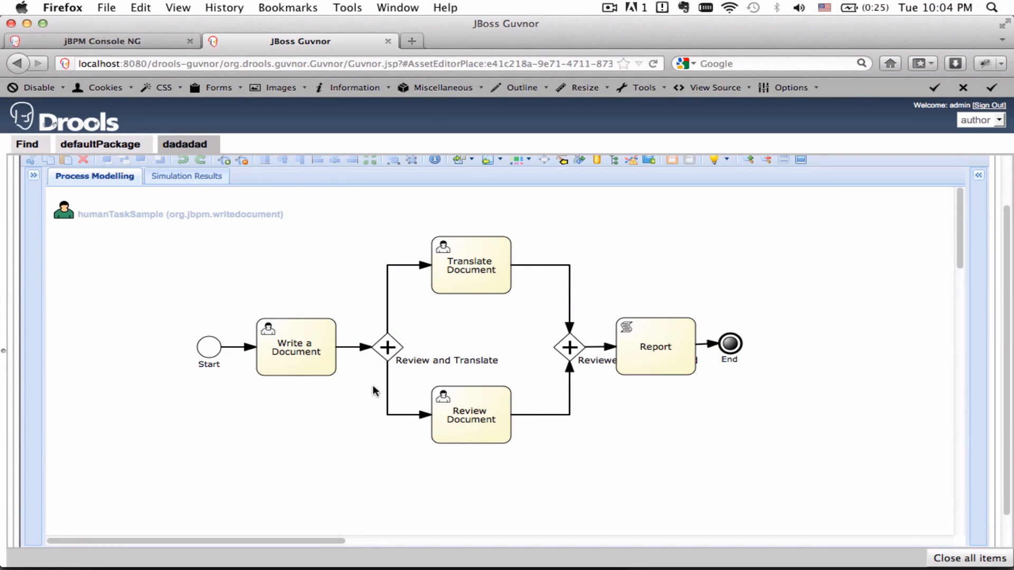
Switch to the jBPM Console tab and sign in with the user's username and password.
{"action": "left_click", "coordinate": [147, 42]}
{"action": "left_click", "coordinate": [466, 302]}
{"action": "type", "text": "salaboy"}
{"action": "key", "text": "Tab"}
{"action": "type", "text": "salaboy"}
{"action": "left_click", "coordinate": [604, 369]}
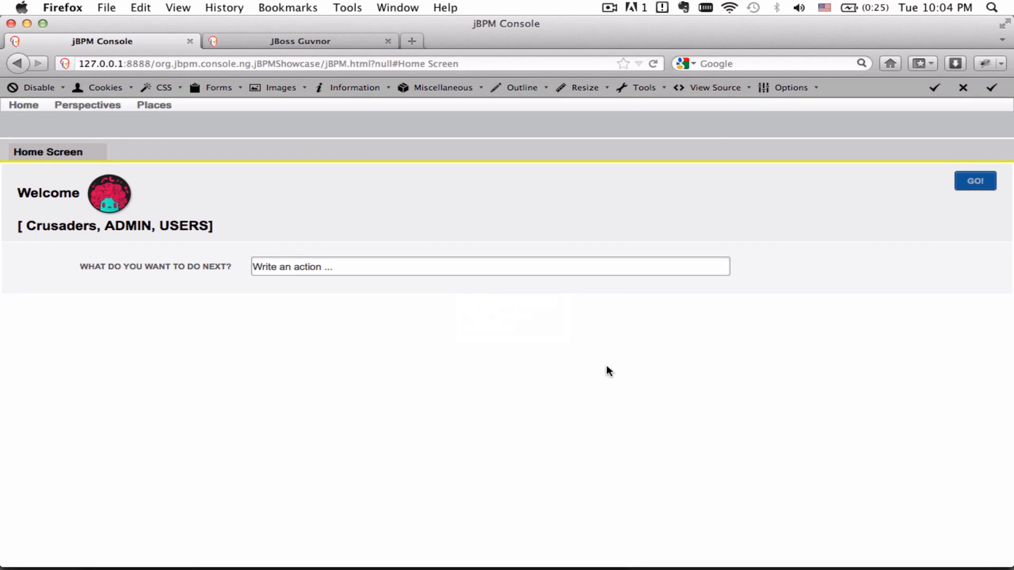
Choose 'Show me my Inbox' from the 'in' action prompt and widen the Personal Tasks panel.
{"action": "left_click", "coordinate": [302, 270]}
{"action": "type", "text": "in"}
{"action": "key", "text": "Down"}
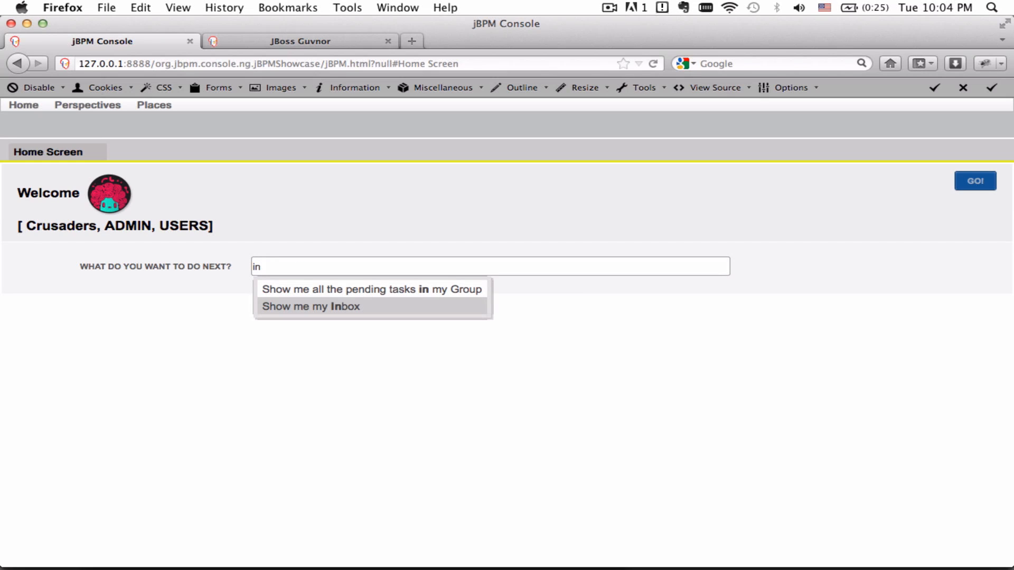
{"action": "key", "text": "Return"}
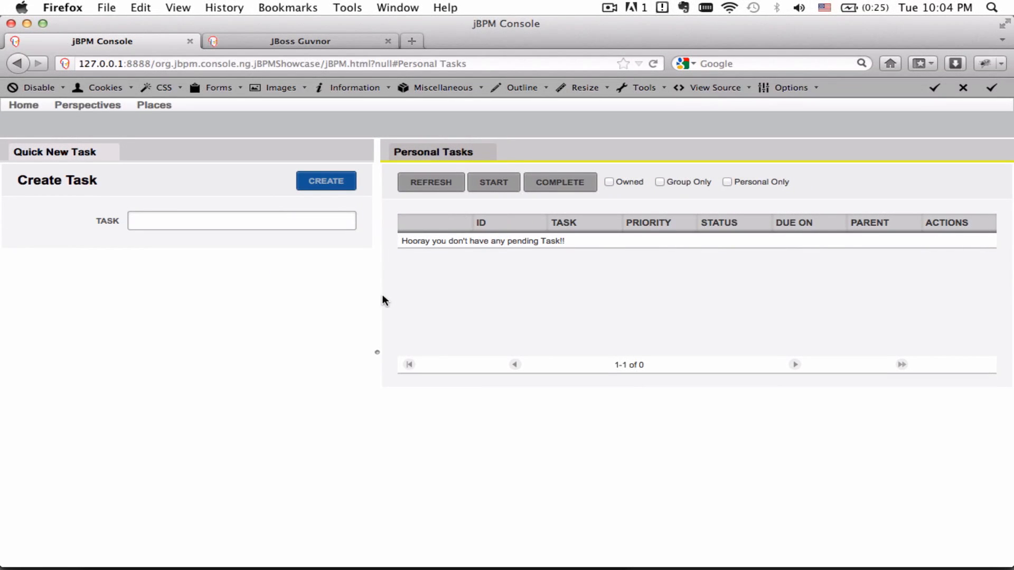
{"action": "left_click_drag", "start_coordinate": [377, 297], "coordinate": [331, 301]}
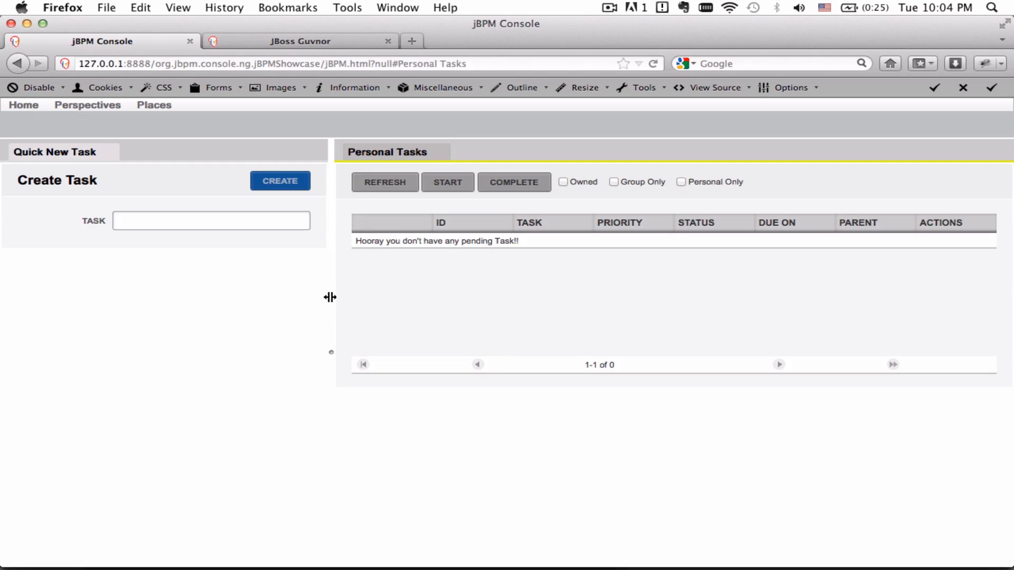
{"action": "left_click", "coordinate": [242, 226]}
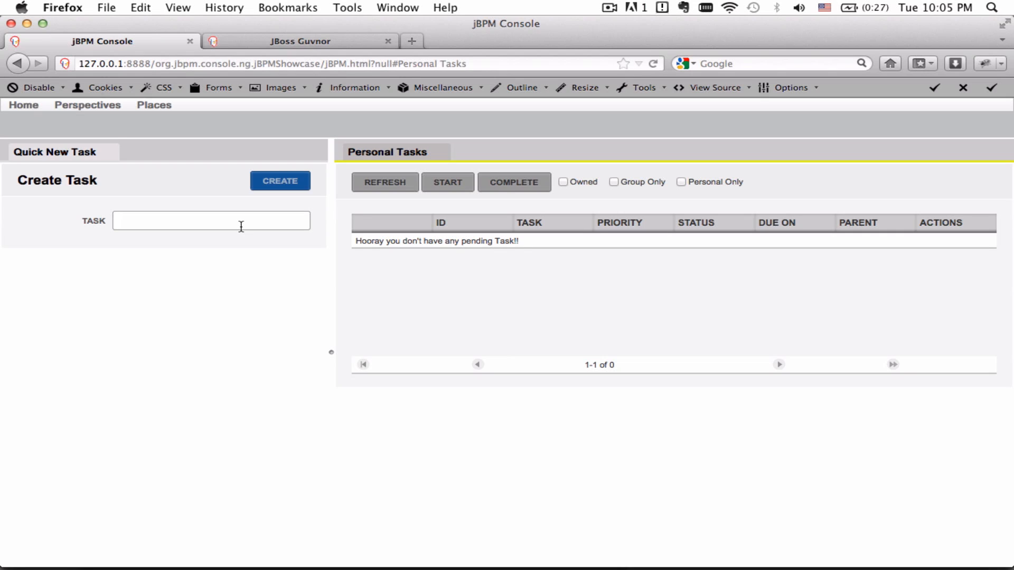
Create a task named 'Personal Task', start it, and open its details.
{"action": "type", "text": "Personal Task"}
{"action": "left_click", "coordinate": [279, 189]}
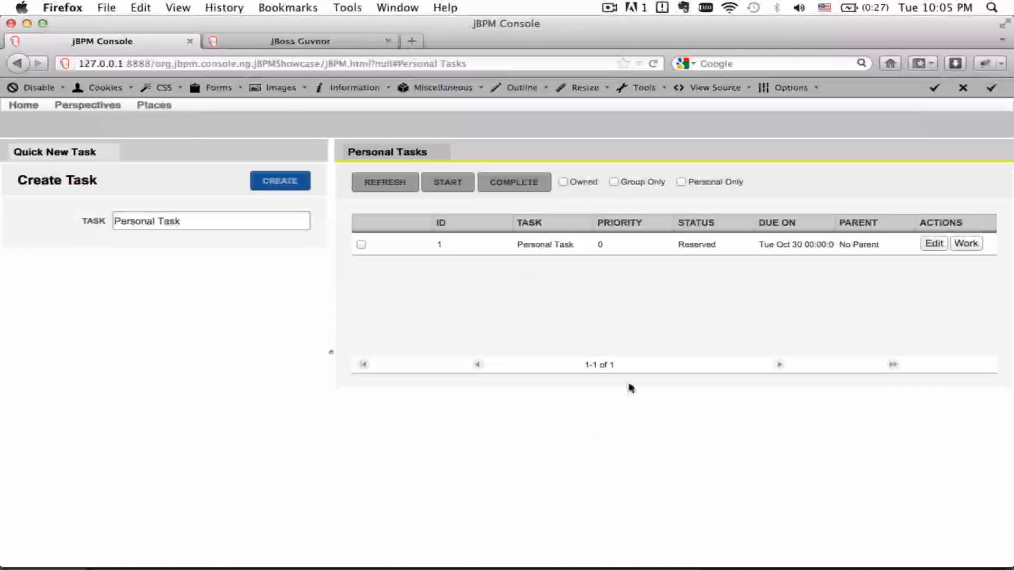
{"action": "left_click_drag", "start_coordinate": [332, 256], "coordinate": [265, 262]}
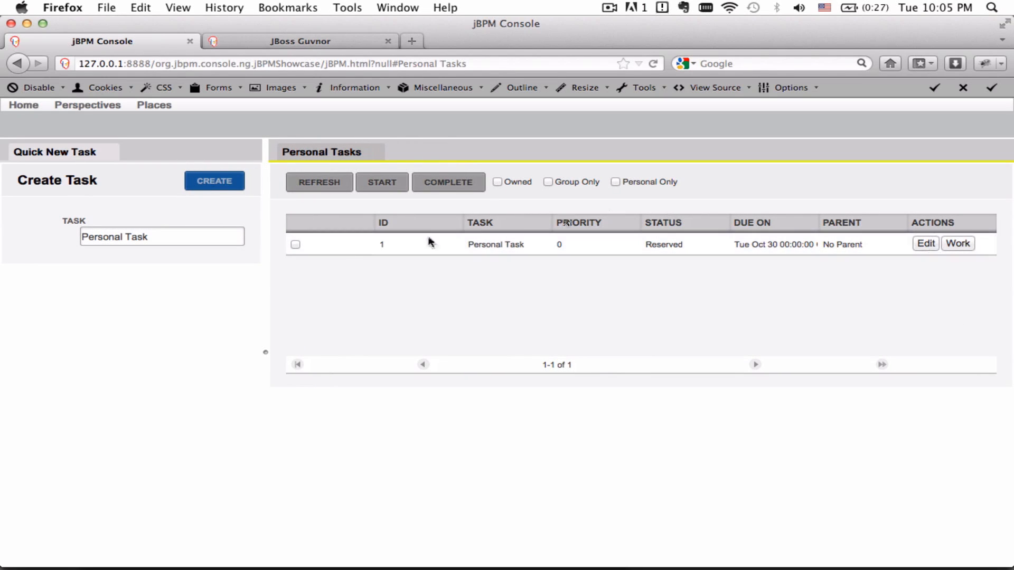
{"action": "left_click", "coordinate": [295, 245]}
{"action": "left_click", "coordinate": [379, 183]}
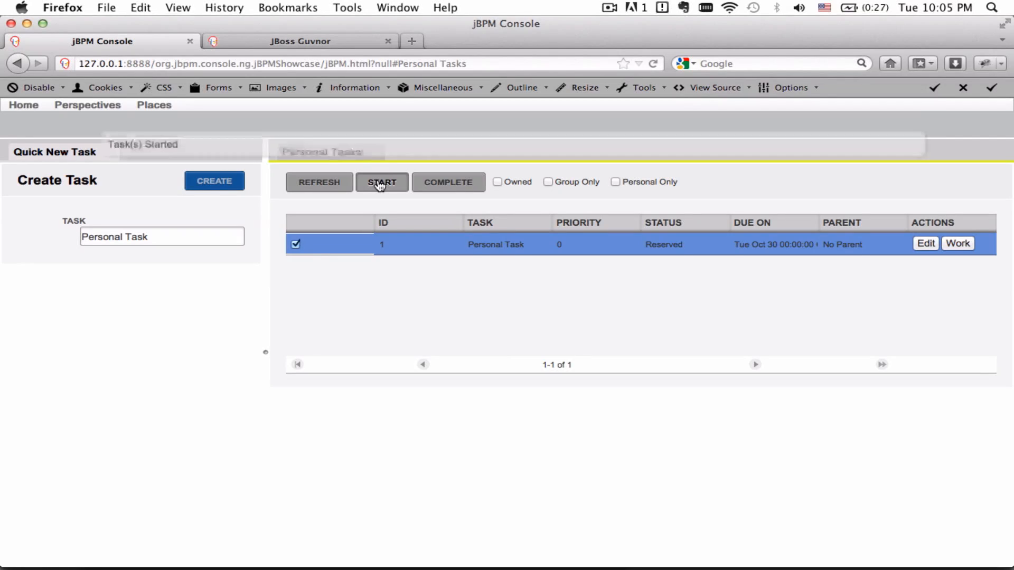
{"action": "left_click", "coordinate": [295, 246]}
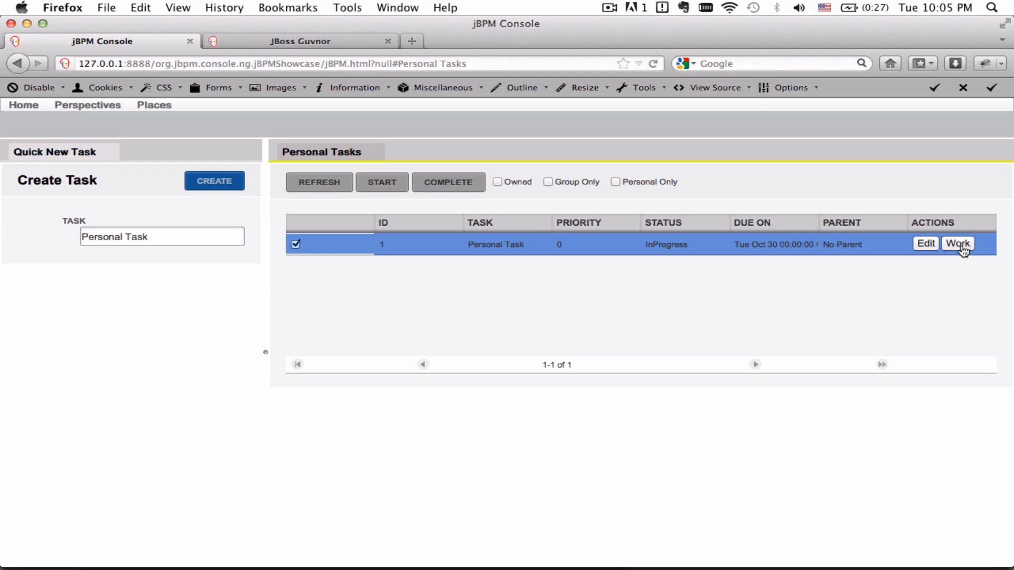
{"action": "left_click", "coordinate": [925, 243]}
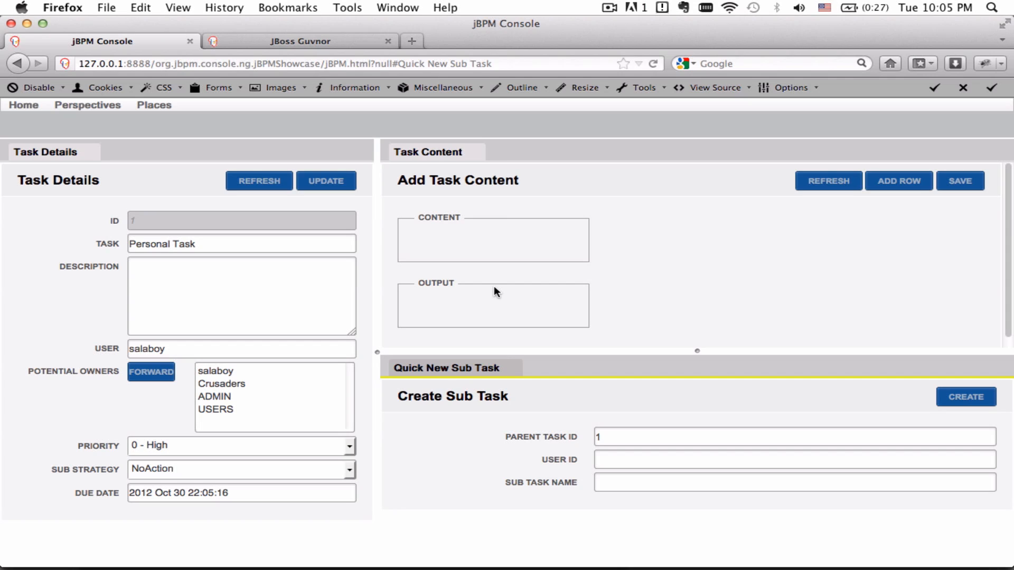
Add content rows Key1 = Value and Key2 to Personal Task and save them.
{"action": "left_click", "coordinate": [887, 185]}
{"action": "left_click", "coordinate": [451, 245]}
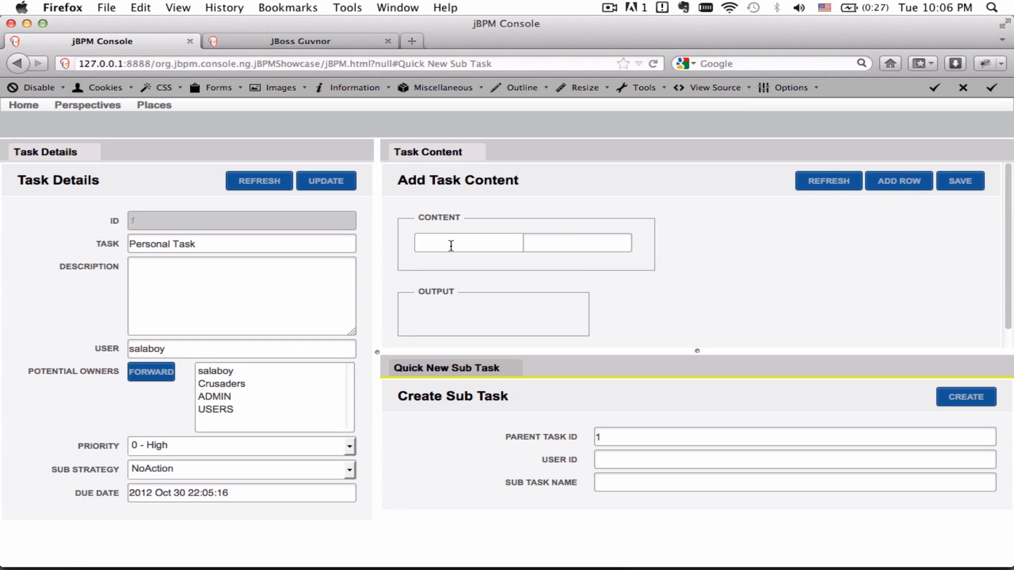
{"action": "type", "text": "Key1"}
{"action": "key", "text": "Tab"}
{"action": "type", "text": "Value"}
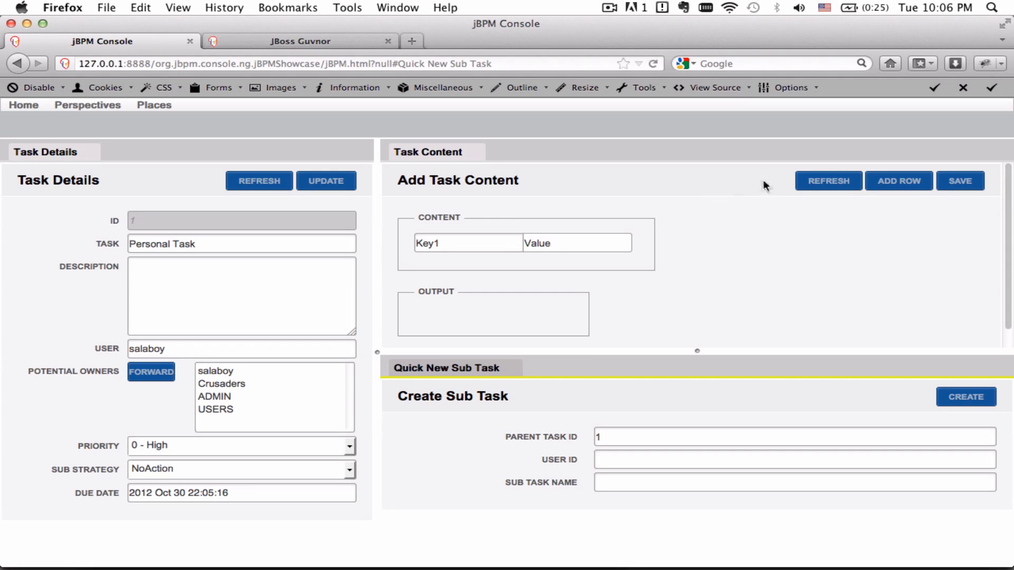
{"action": "left_click", "coordinate": [885, 182]}
{"action": "left_click", "coordinate": [464, 264]}
{"action": "type", "text": "Key1"}
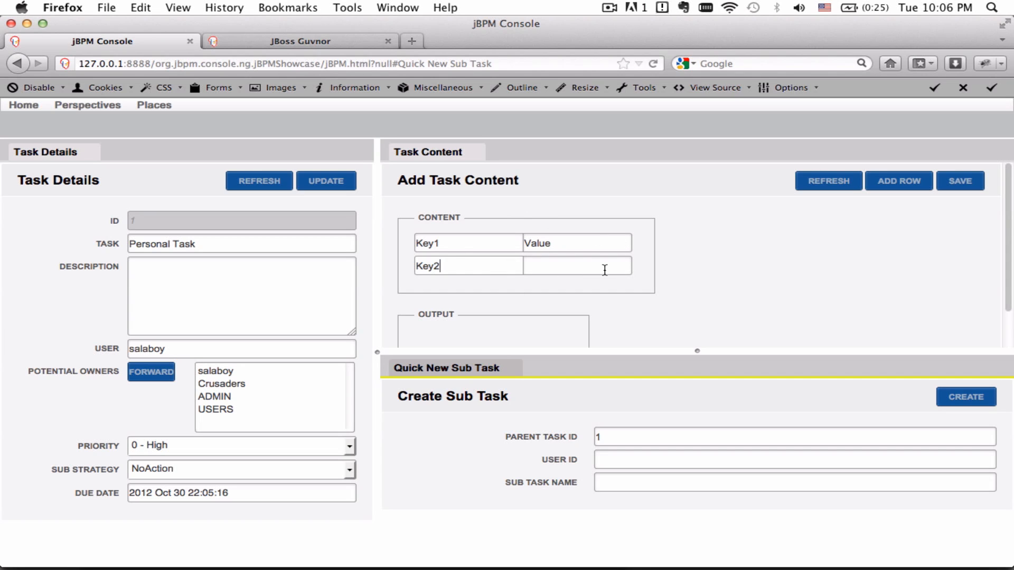
{"action": "left_click", "coordinate": [960, 181]}
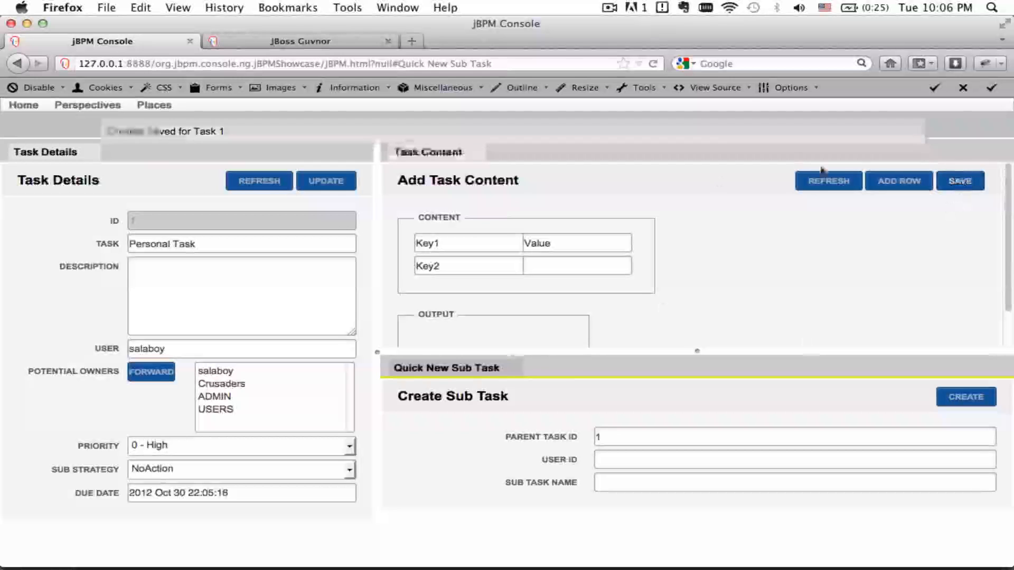
From the Inbox Perspective, enter Value2 for Key2 on Personal Task's form and complete it.
{"action": "left_click", "coordinate": [87, 105]}
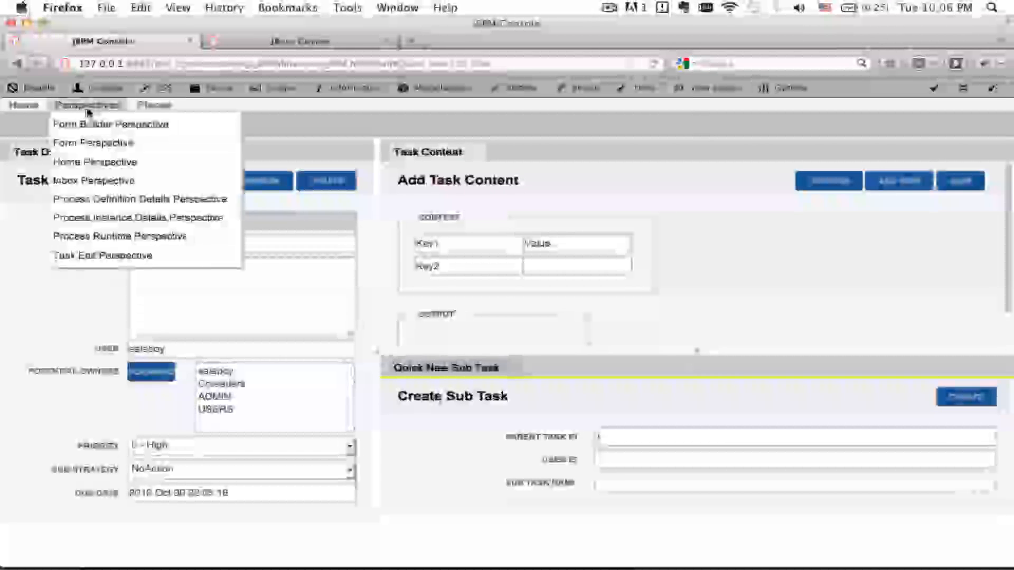
{"action": "left_click", "coordinate": [93, 181]}
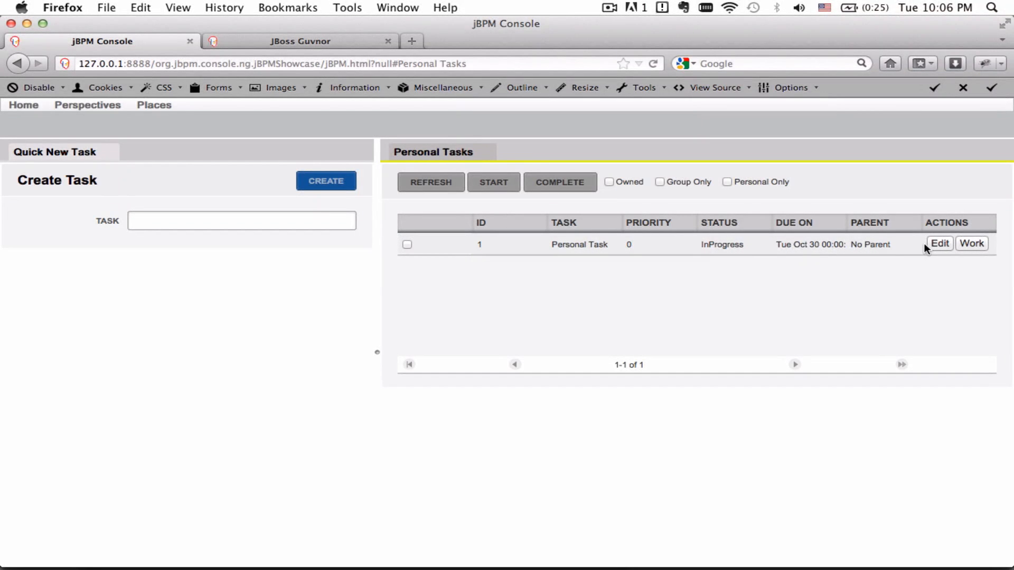
{"action": "left_click", "coordinate": [968, 253]}
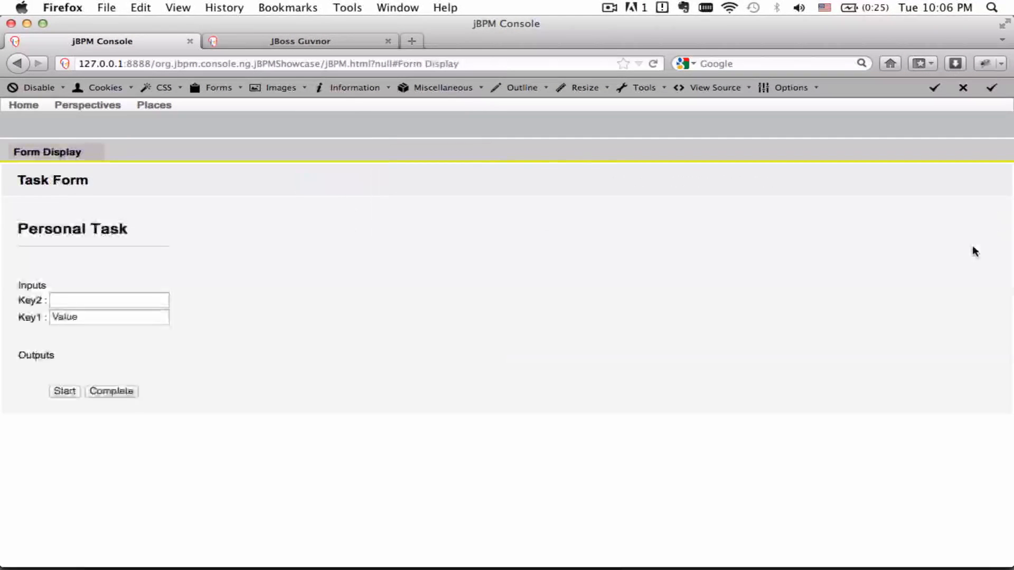
{"action": "left_click", "coordinate": [101, 299]}
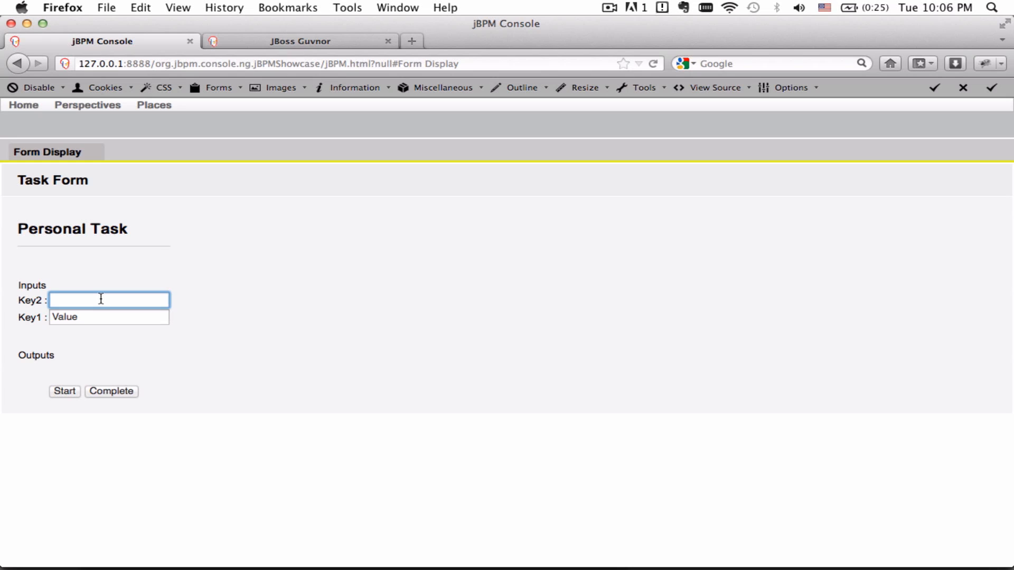
{"action": "type", "text": "Value2"}
{"action": "left_click", "coordinate": [110, 393]}
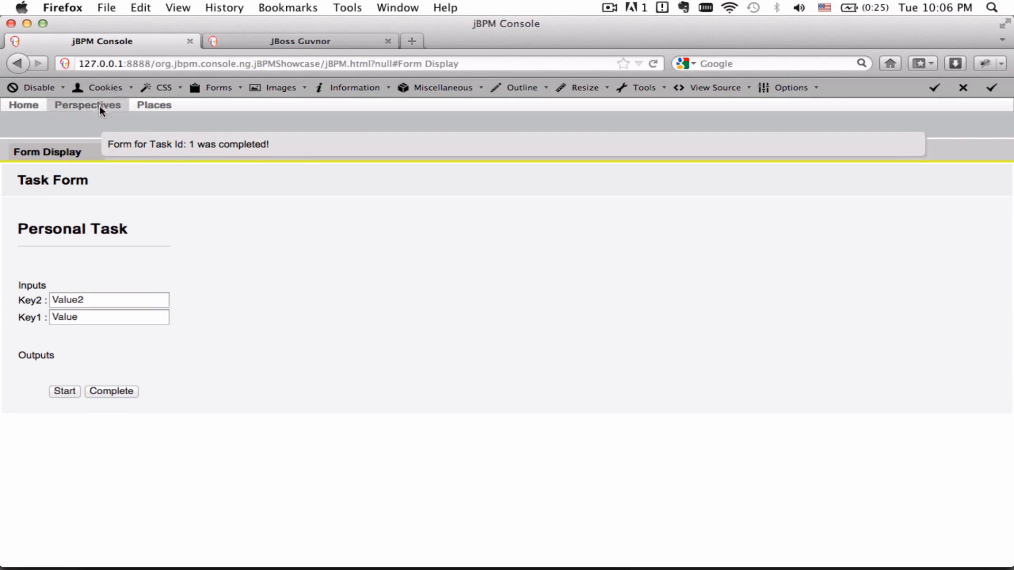
{"action": "key", "text": "ctrl+space"}
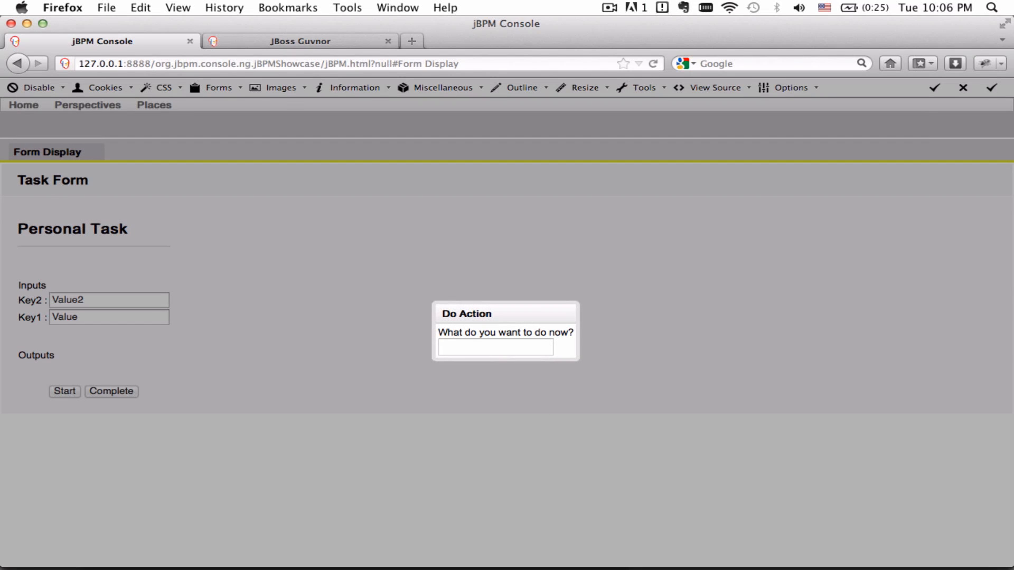
Show the inbox via 'Show me my Inbox' to confirm no tasks remain.
{"action": "type", "text": "in"}
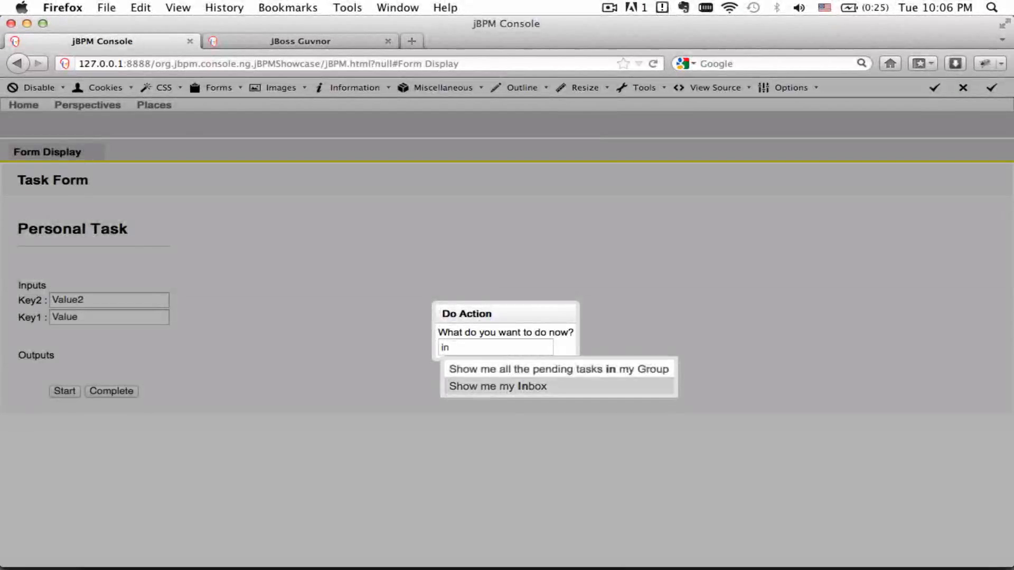
{"action": "key", "text": "BackSpace"}
{"action": "key", "text": "BackSpace"}
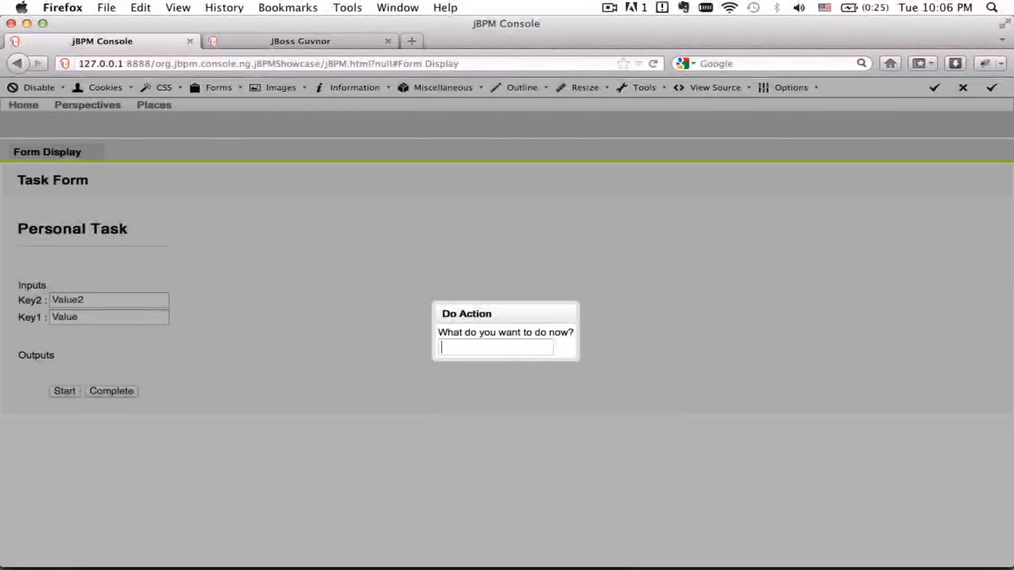
{"action": "type", "text": "in"}
{"action": "key", "text": "Down"}
{"action": "key", "text": "Return"}
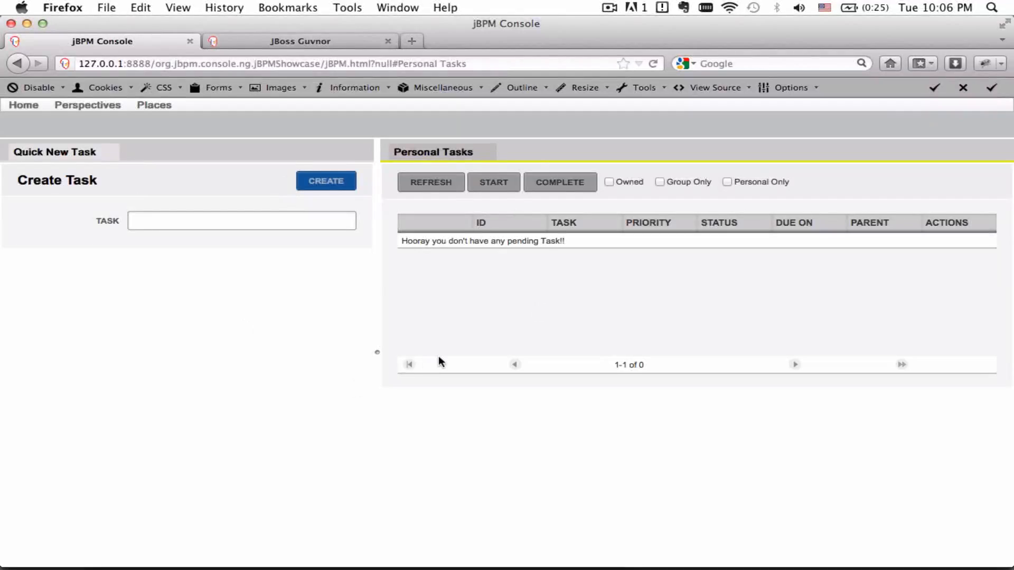
Open the process definition list via the 'I want to start a new Process' action.
{"action": "key", "text": "ctrl+space"}
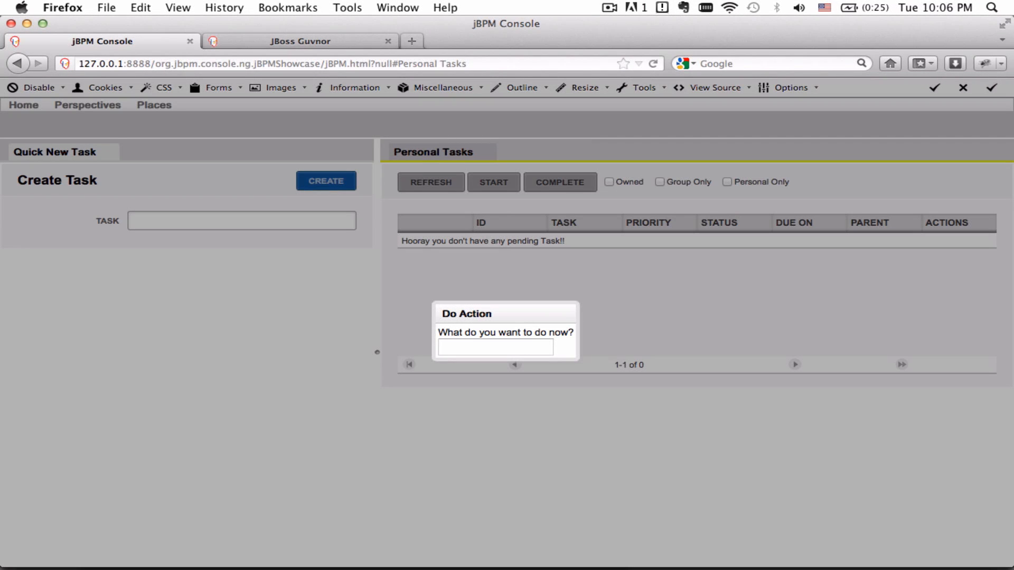
{"action": "type", "text": "pro"}
{"action": "key", "text": "Down"}
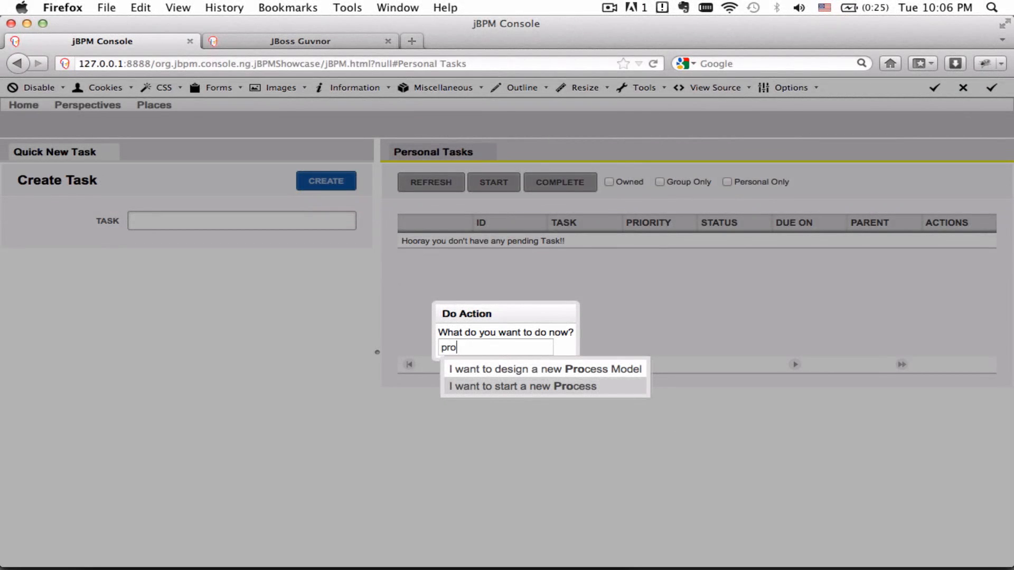
{"action": "key", "text": "Return"}
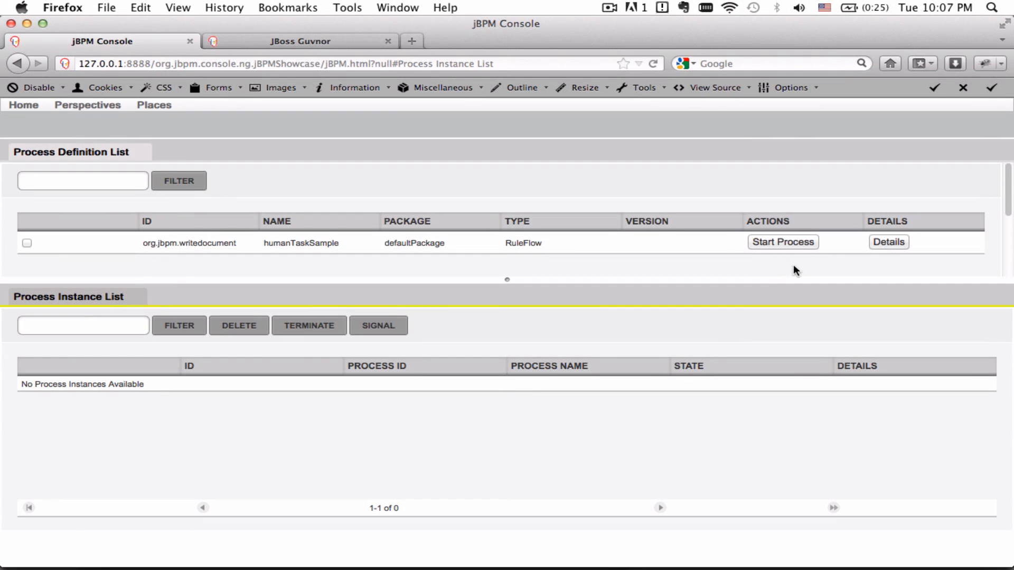
View the writedocument definition details, then switch to the Process Runtime Perspective.
{"action": "left_click", "coordinate": [888, 243]}
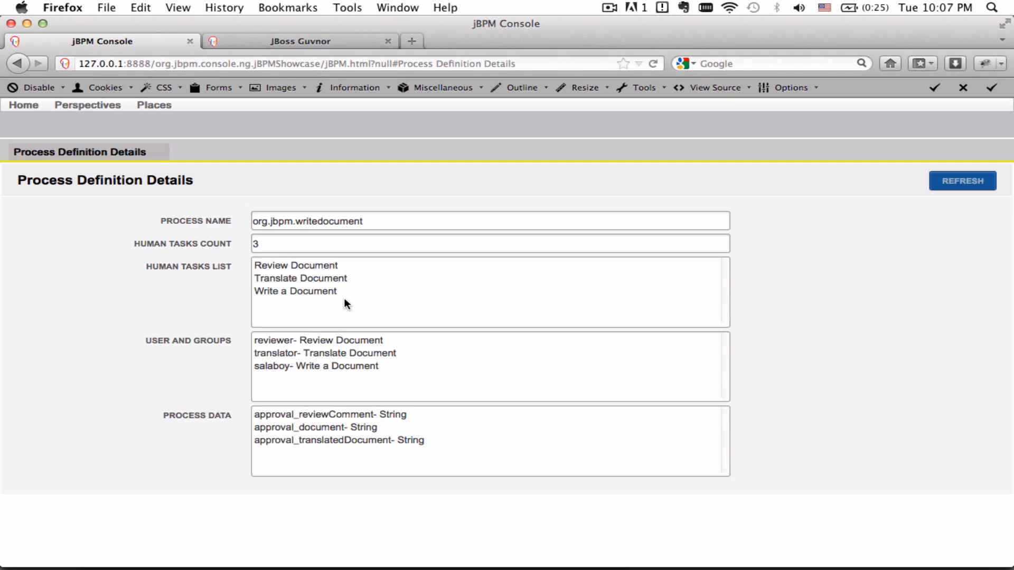
{"action": "left_click", "coordinate": [87, 106]}
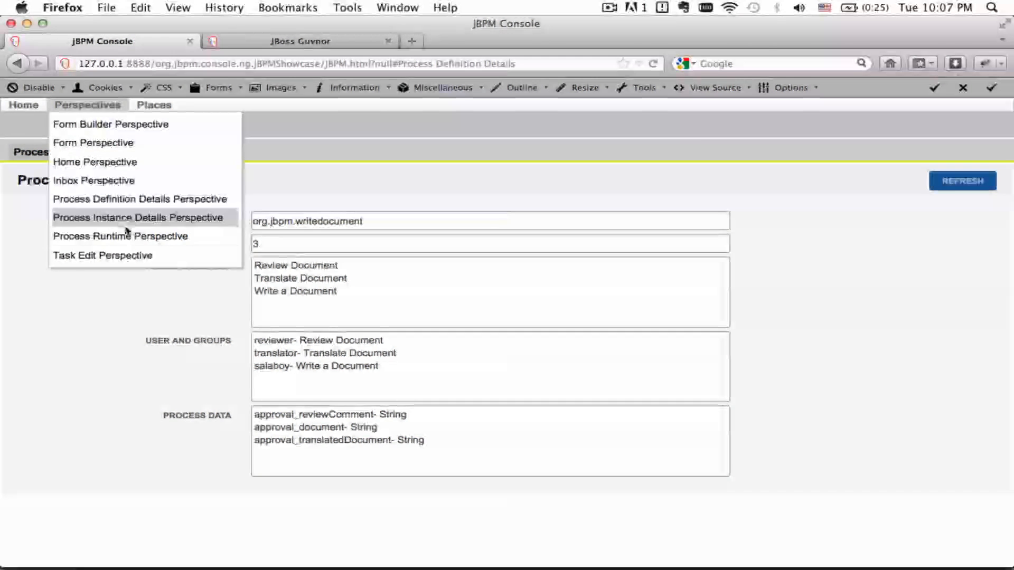
{"action": "left_click", "coordinate": [124, 235]}
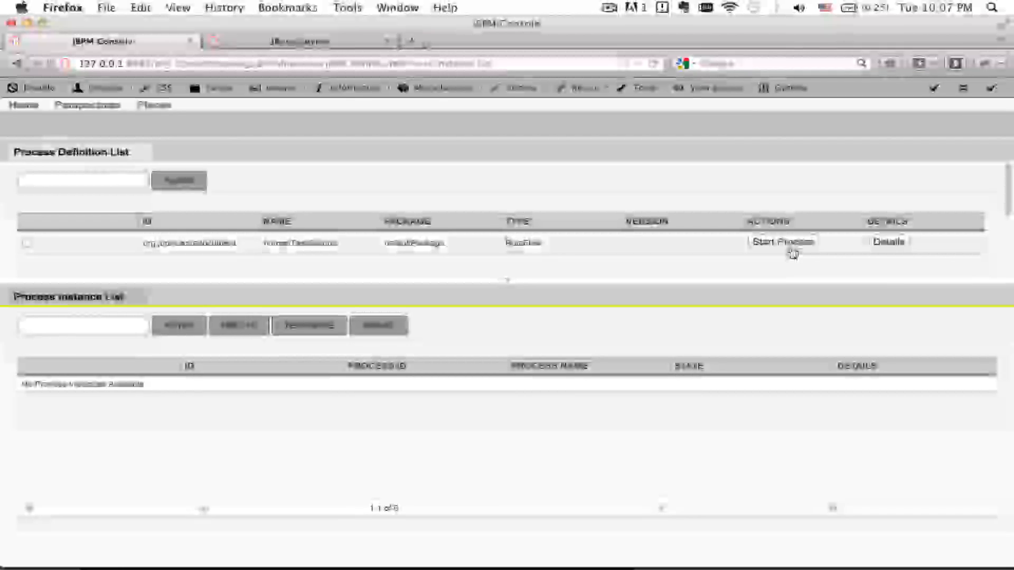
Start a writedocument process instance and inspect instance 1's details and its diagram in Guvnor.
{"action": "left_click", "coordinate": [791, 251]}
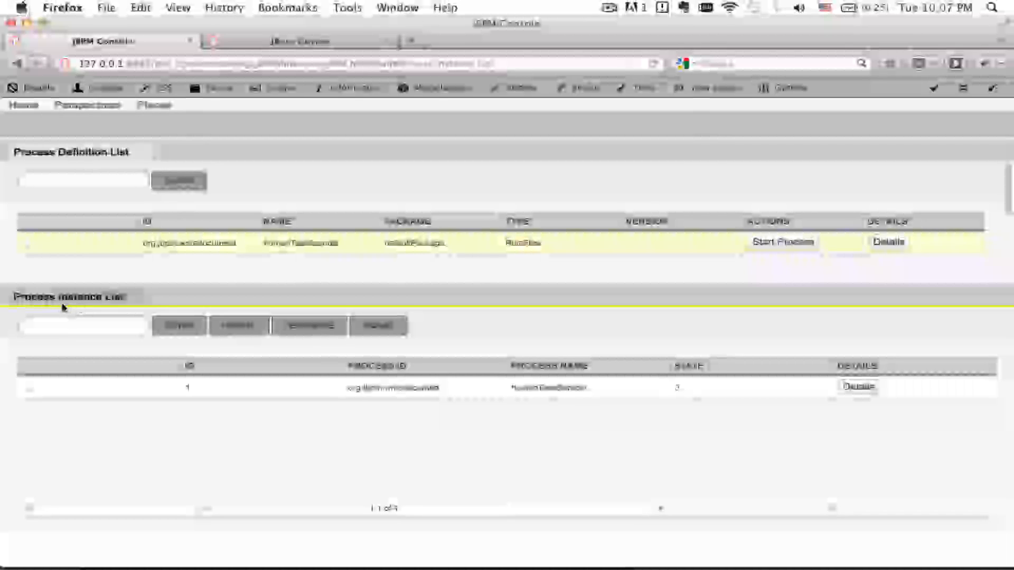
{"action": "left_click", "coordinate": [863, 387]}
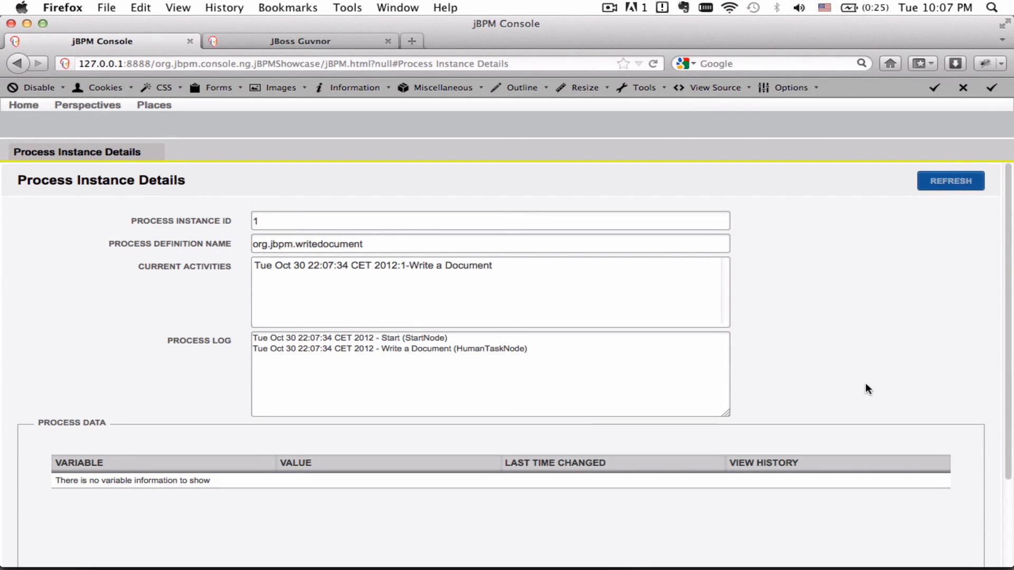
{"action": "left_click", "coordinate": [447, 267]}
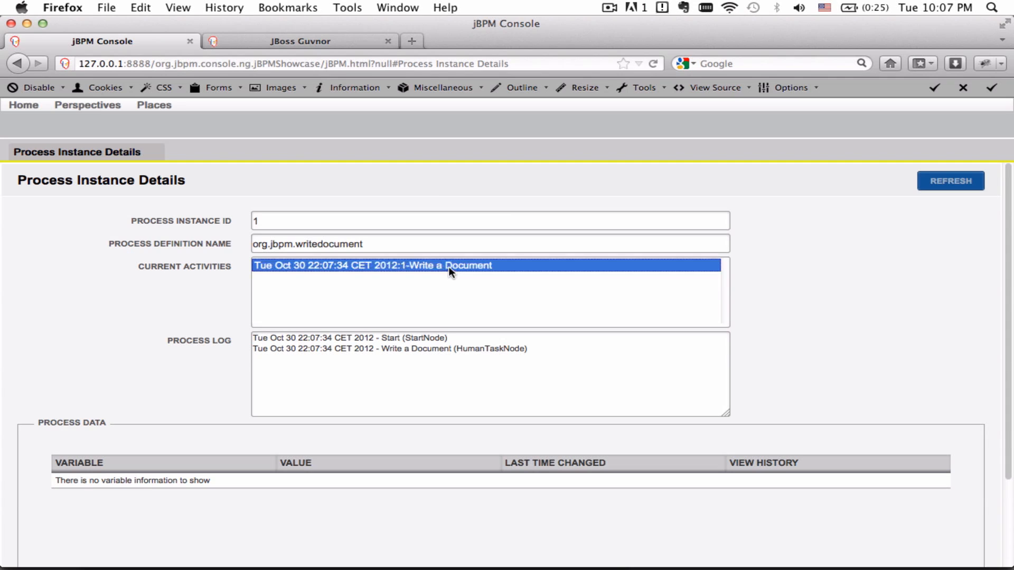
{"action": "left_click", "coordinate": [314, 38]}
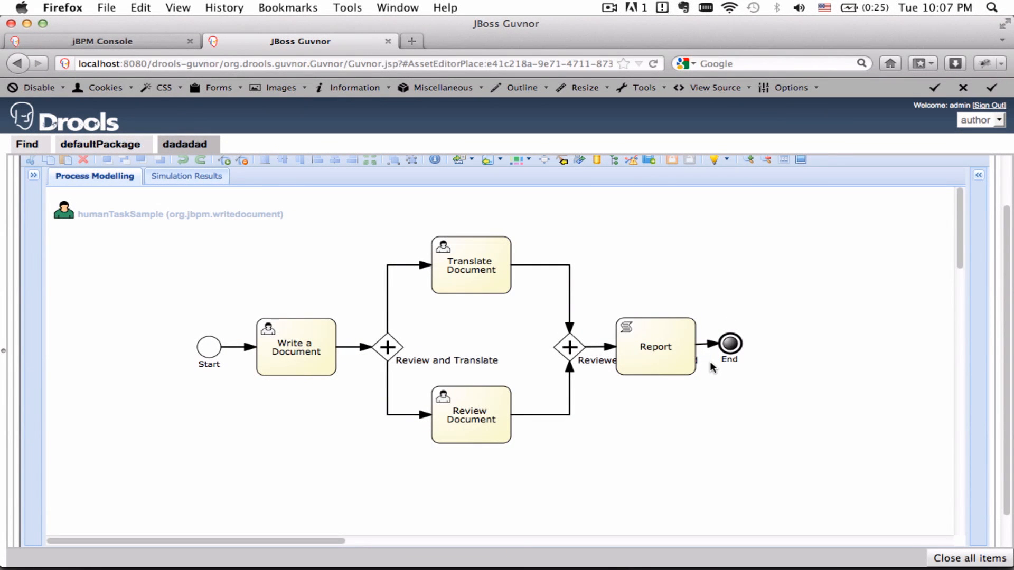
{"action": "left_click", "coordinate": [120, 42]}
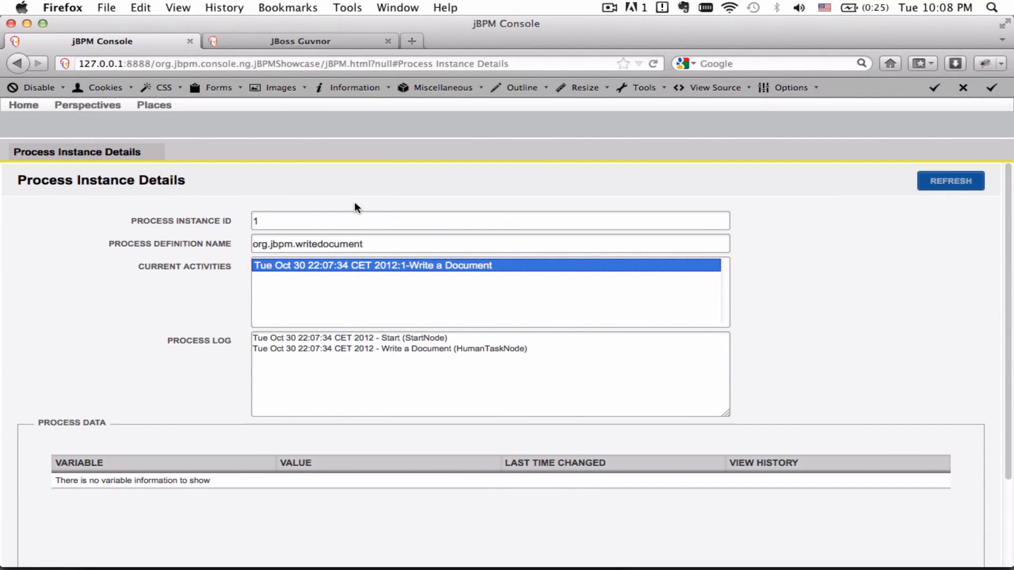
{"action": "left_click", "coordinate": [98, 106]}
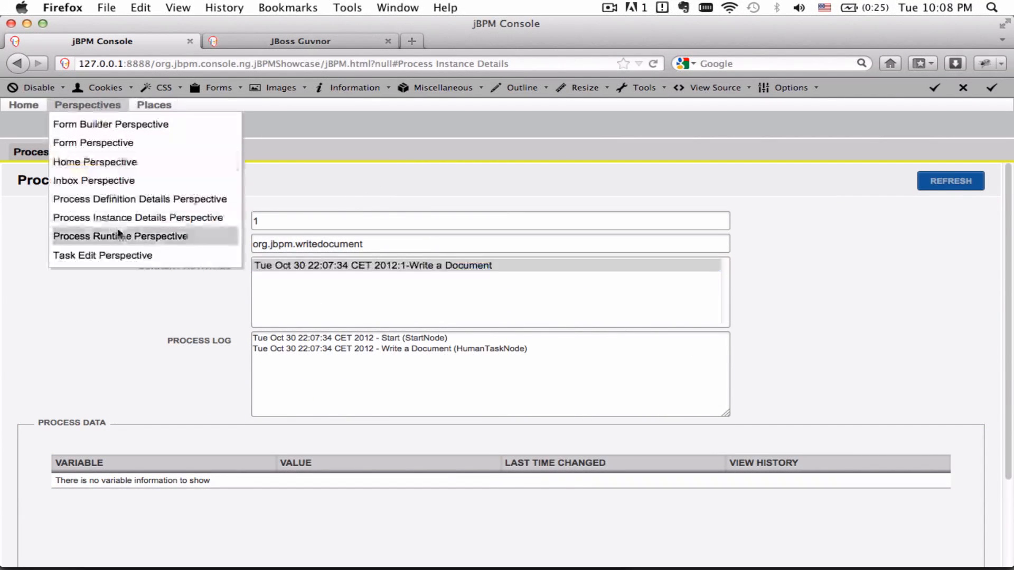
Fill Write a Document's Result with 'Intial Version of the Document', then start and complete it.
{"action": "left_click", "coordinate": [122, 183]}
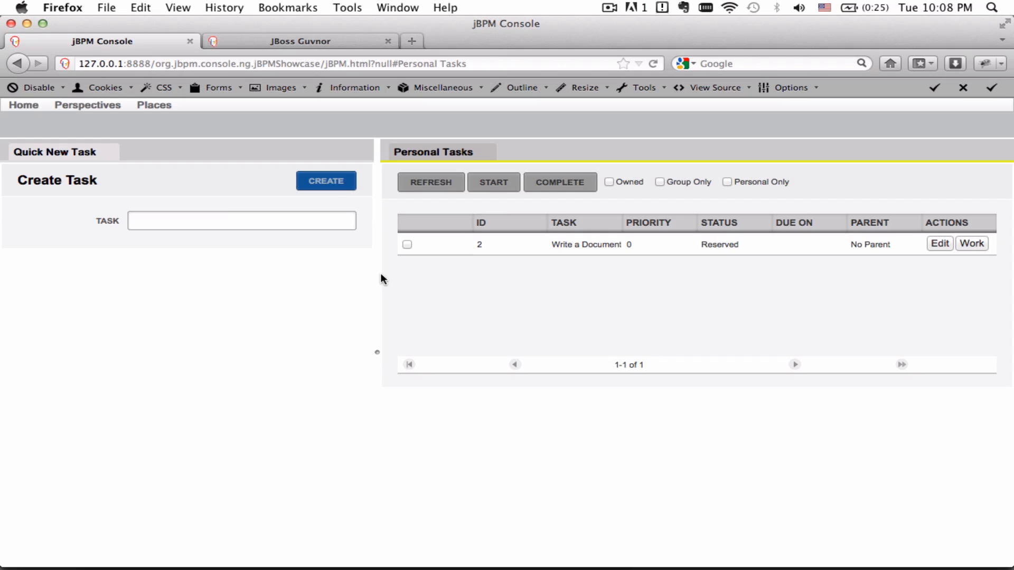
{"action": "left_click_drag", "start_coordinate": [377, 274], "coordinate": [272, 256]}
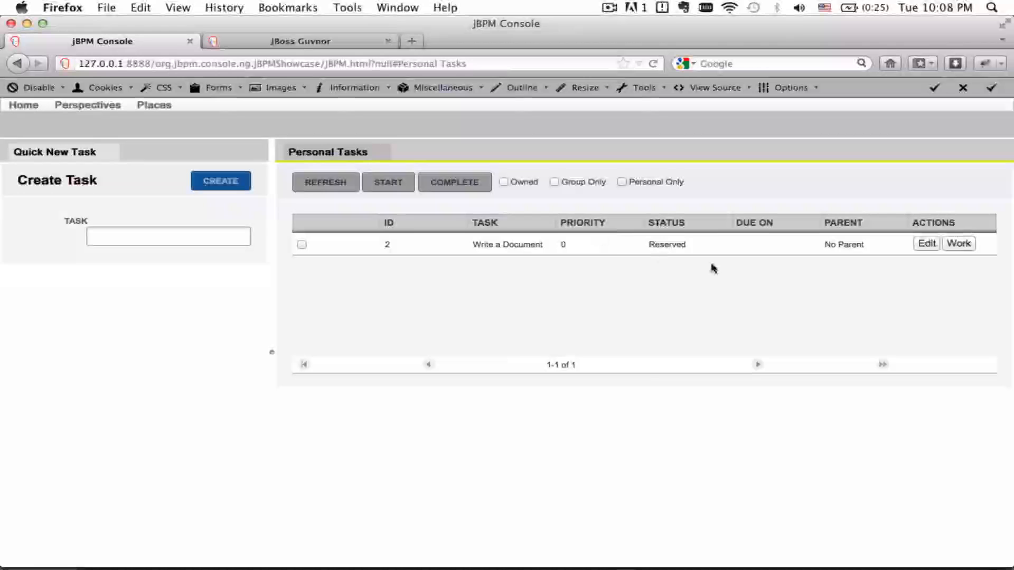
{"action": "left_click", "coordinate": [959, 244]}
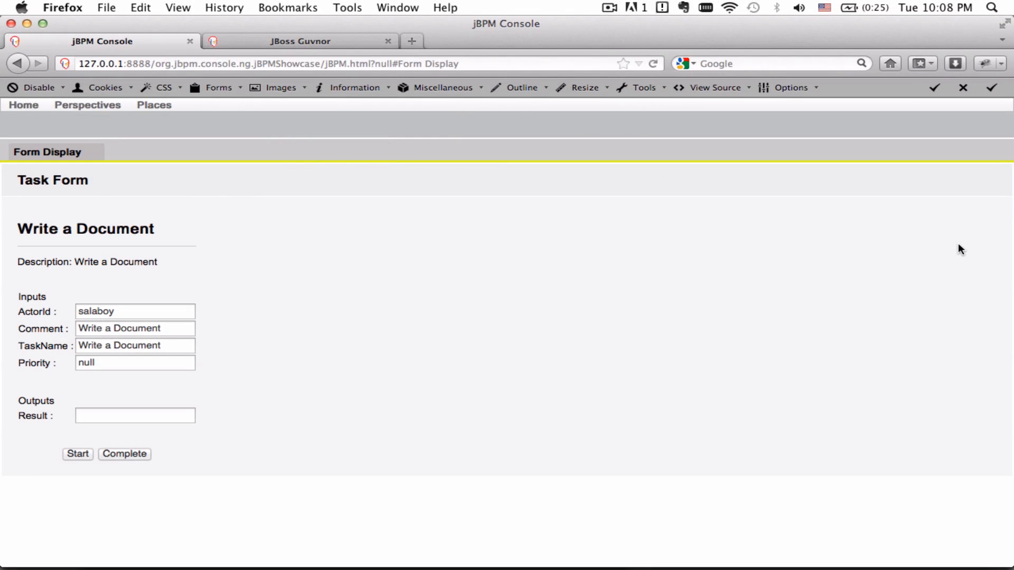
{"action": "left_click", "coordinate": [129, 412]}
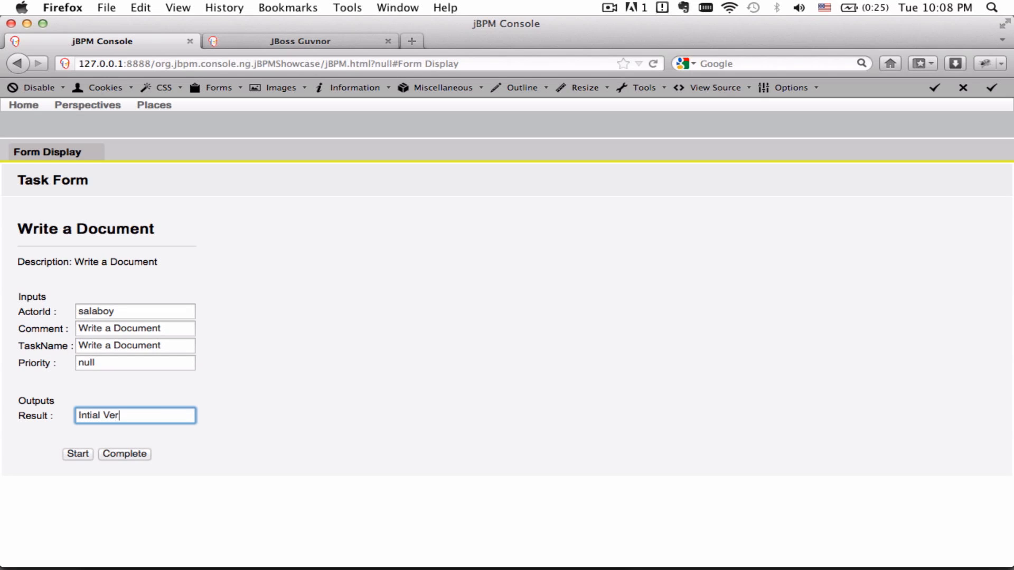
{"action": "type", "text": "Intial Version of the Document"}
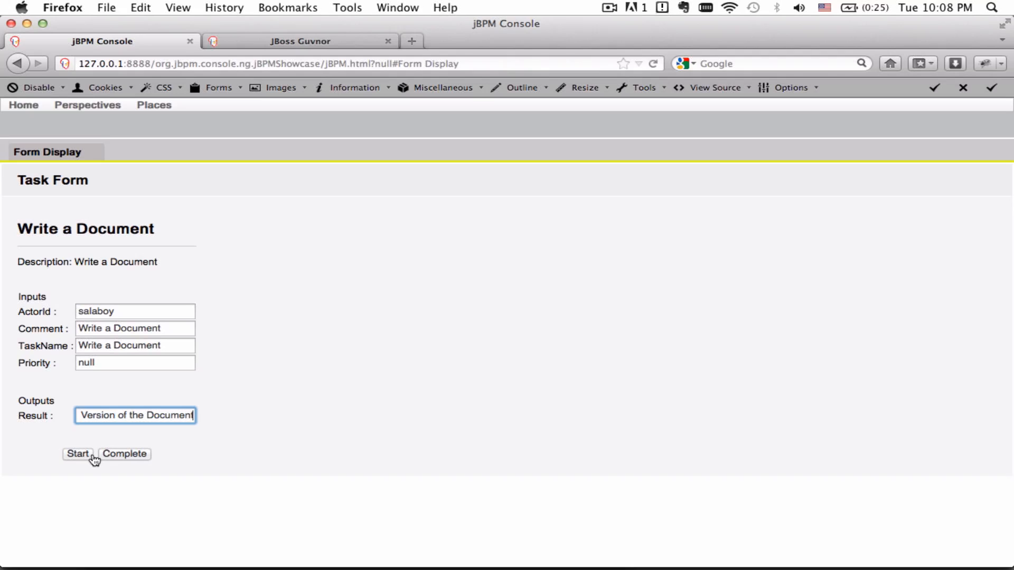
{"action": "left_click", "coordinate": [84, 458]}
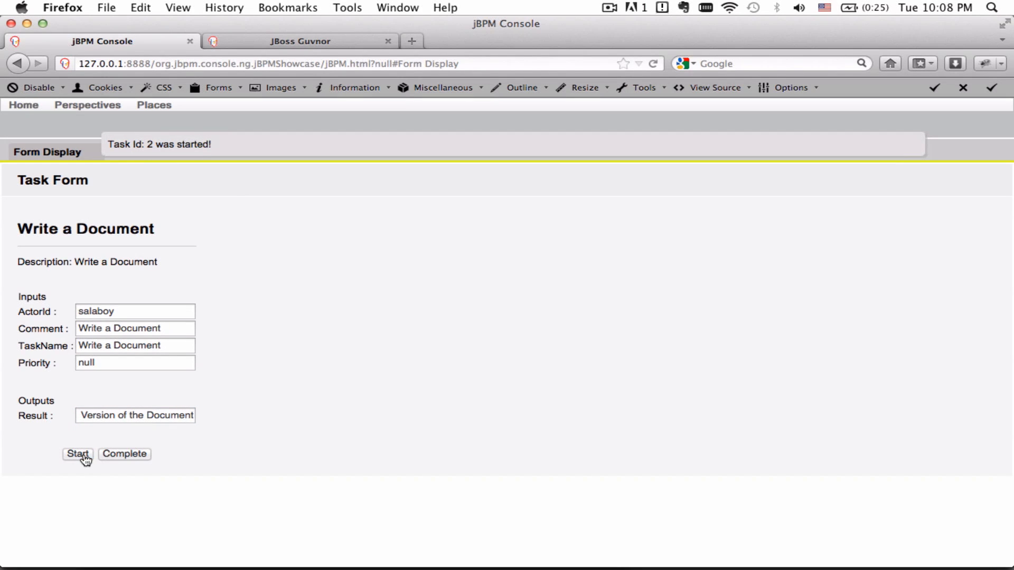
{"action": "left_click", "coordinate": [140, 460]}
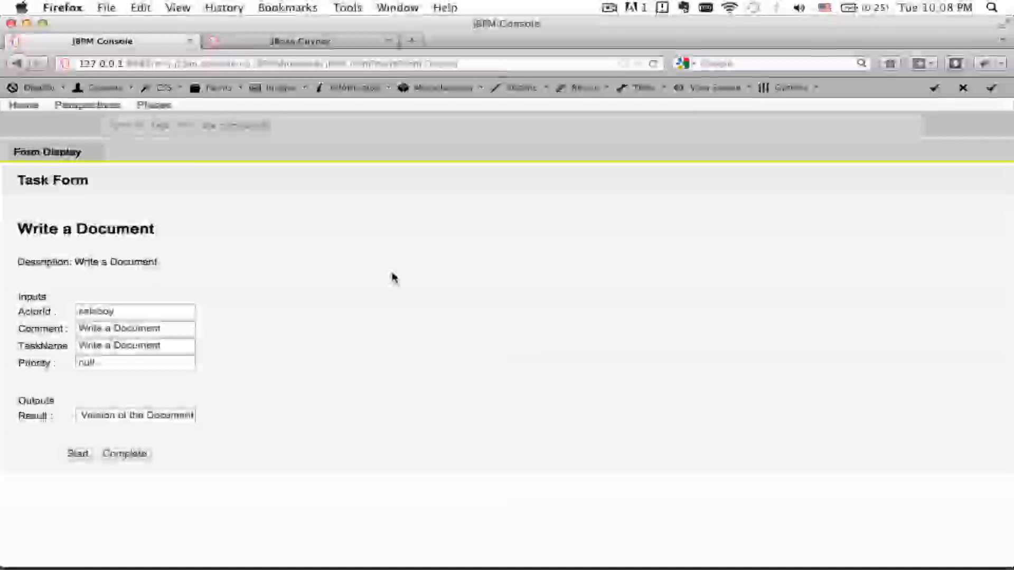
Open instance 1's details in the runtime view and inspect the process log and approval_document value.
{"action": "left_click", "coordinate": [100, 105]}
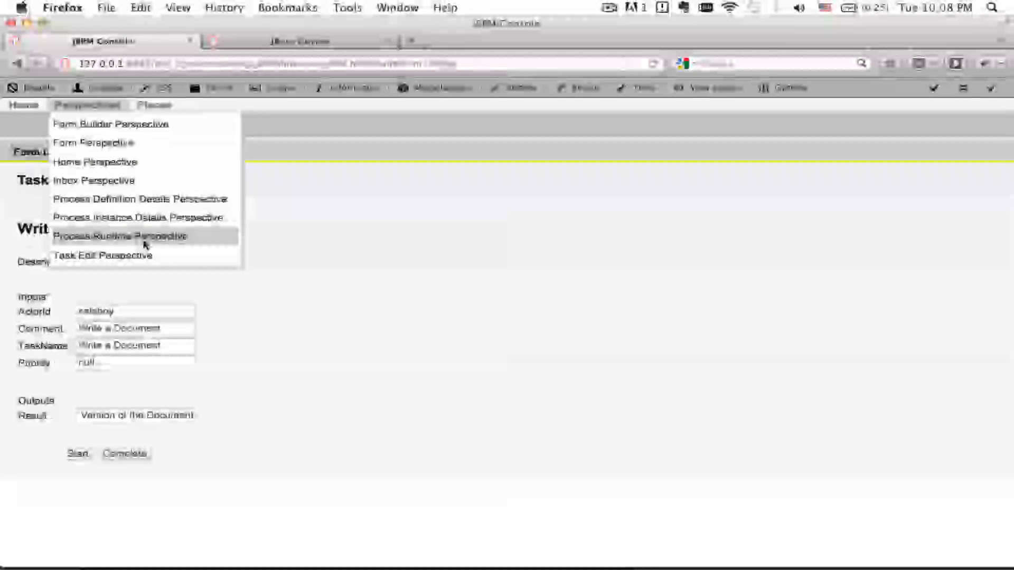
{"action": "left_click", "coordinate": [142, 236]}
{"action": "left_click", "coordinate": [859, 386]}
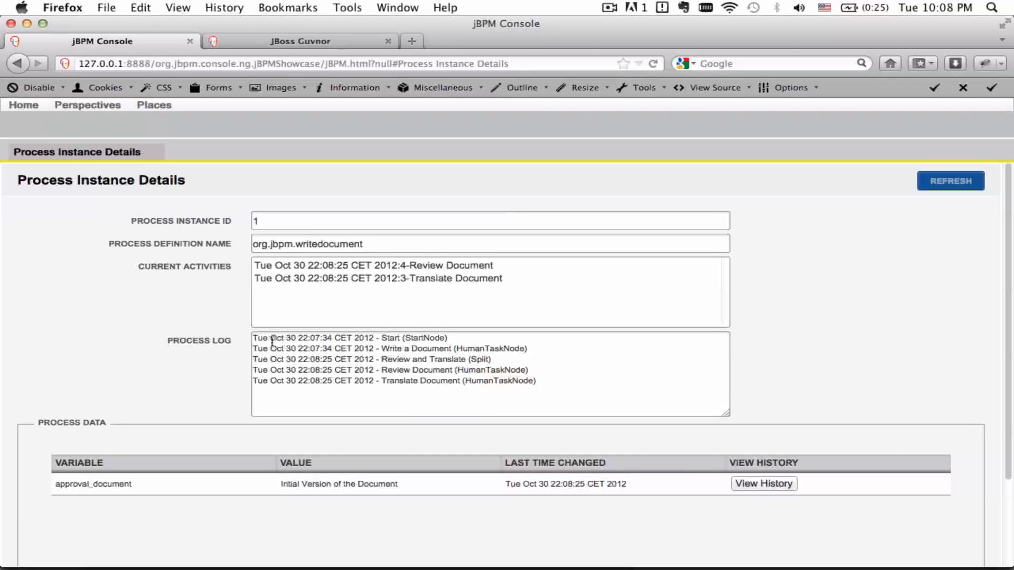
{"action": "left_click_drag", "start_coordinate": [255, 339], "coordinate": [592, 398]}
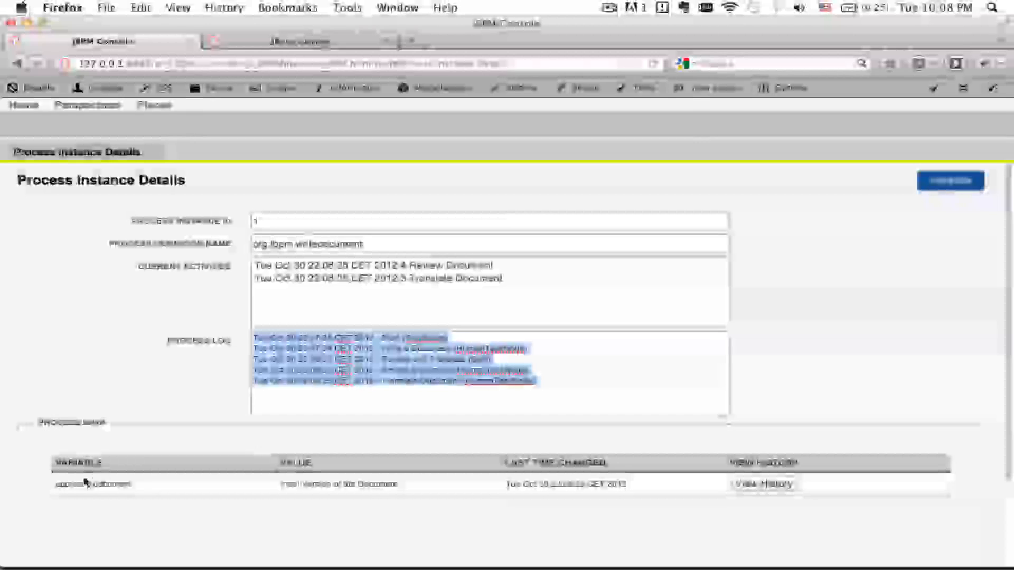
{"action": "left_click_drag", "start_coordinate": [58, 483], "coordinate": [407, 492]}
{"action": "left_click", "coordinate": [127, 484]}
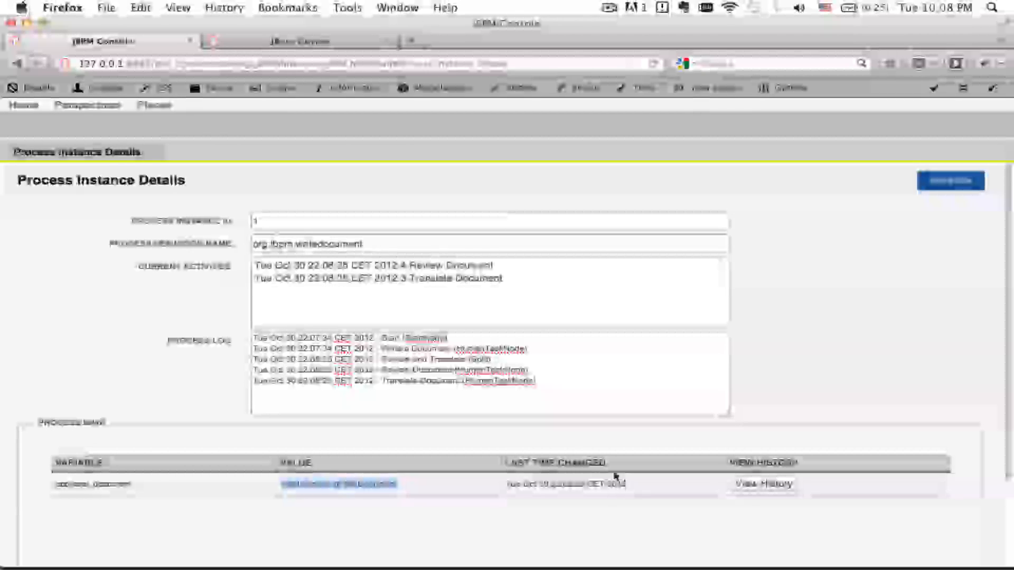
{"action": "left_click", "coordinate": [553, 484]}
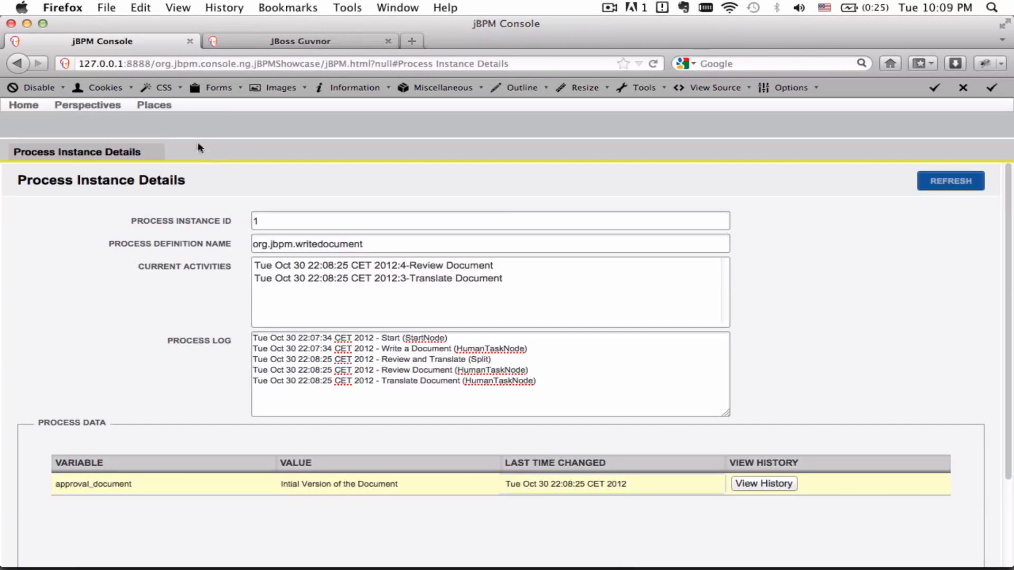
Log out of the console and attempt to sign in as the translator.
{"action": "left_click", "coordinate": [151, 104]}
{"action": "left_click", "coordinate": [180, 387]}
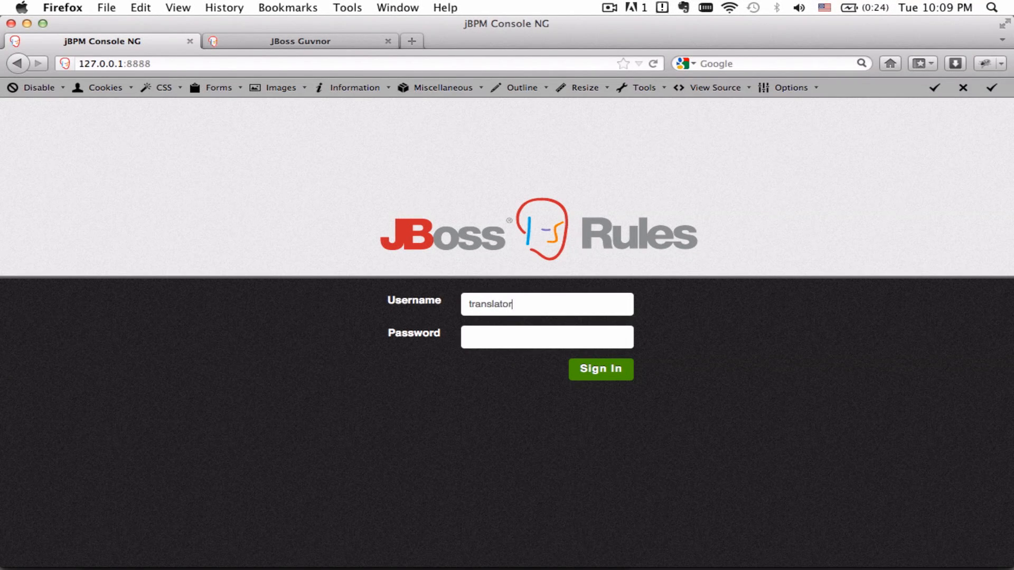
{"action": "left_click", "coordinate": [607, 369]}
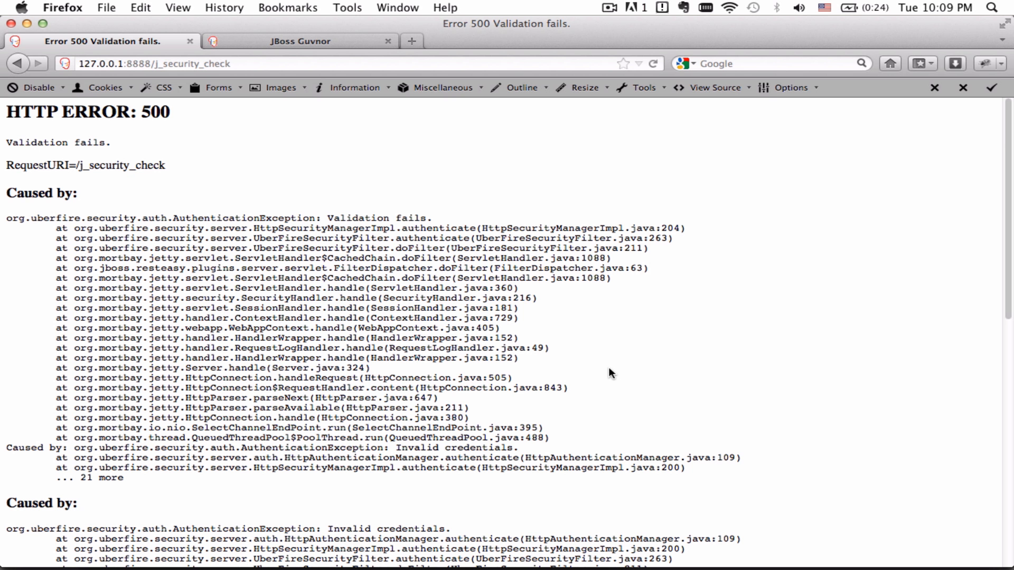
After the HTTP 500 error, return to the login page, re-enter the translator's password and sign in.
{"action": "left_click", "coordinate": [20, 62]}
{"action": "left_click", "coordinate": [511, 329]}
{"action": "type", "text": "transla"}
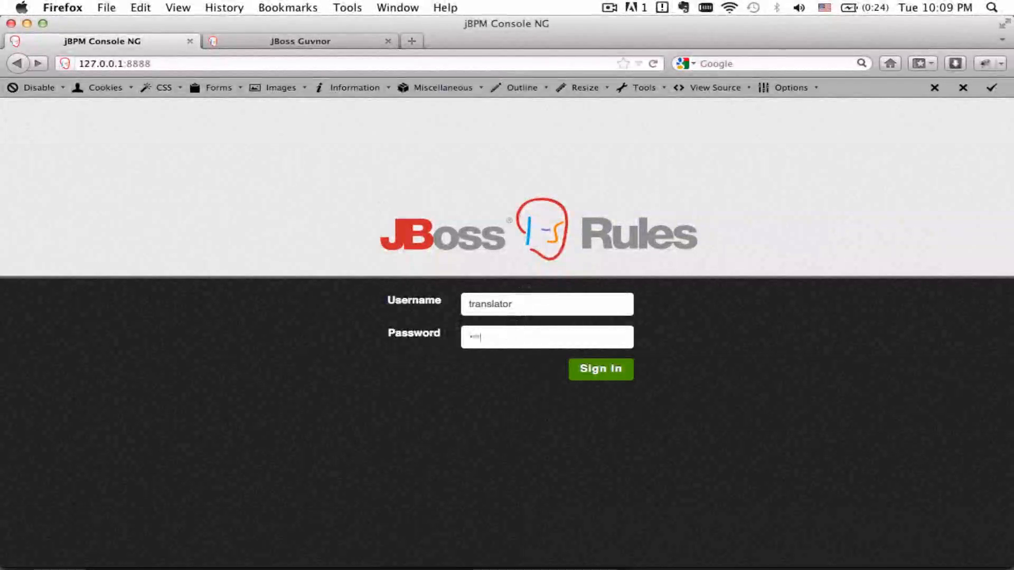
{"action": "type", "text": "tor"}
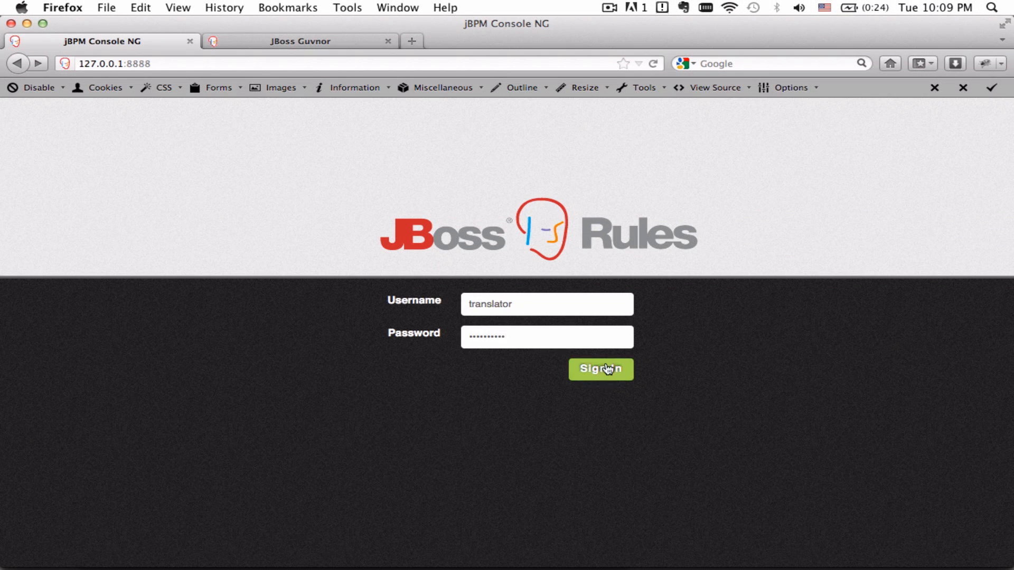
{"action": "left_click", "coordinate": [607, 368]}
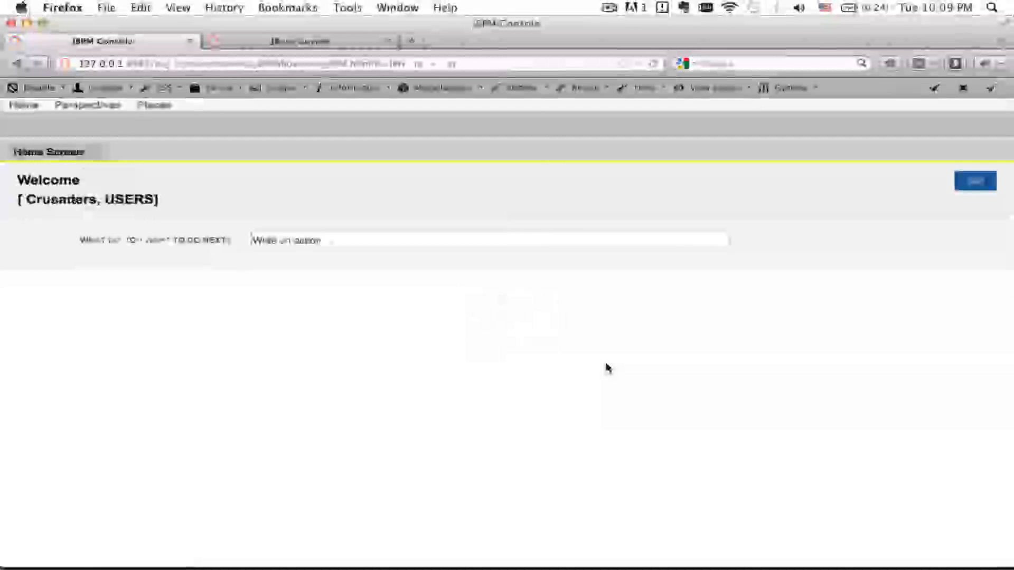
Go to the personal task inbox, widen Personal Tasks and open the Translate Document task form.
{"action": "left_click", "coordinate": [313, 233]}
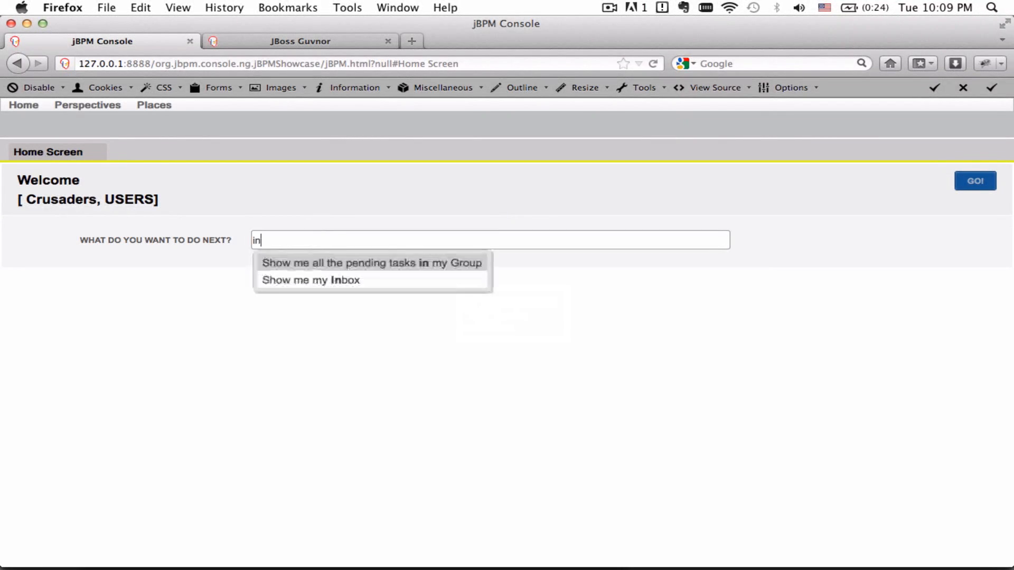
{"action": "key", "text": "Return"}
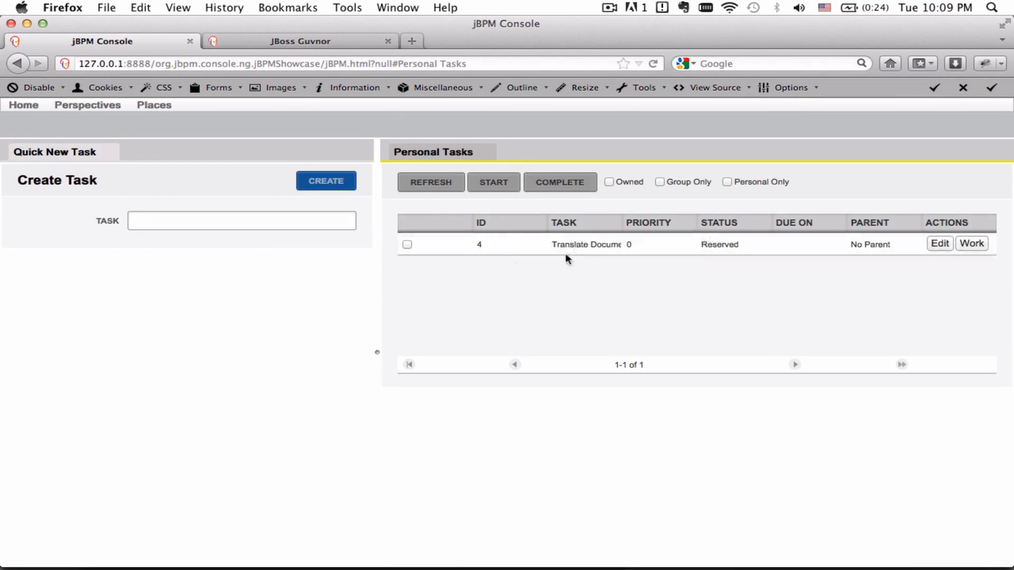
{"action": "left_click_drag", "start_coordinate": [374, 250], "coordinate": [225, 249]}
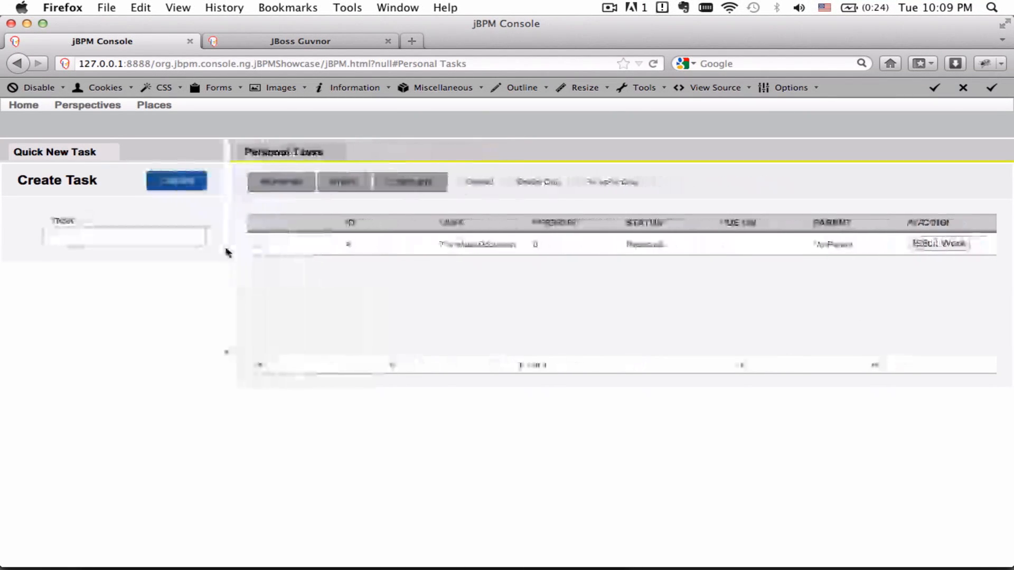
{"action": "left_click", "coordinate": [956, 244]}
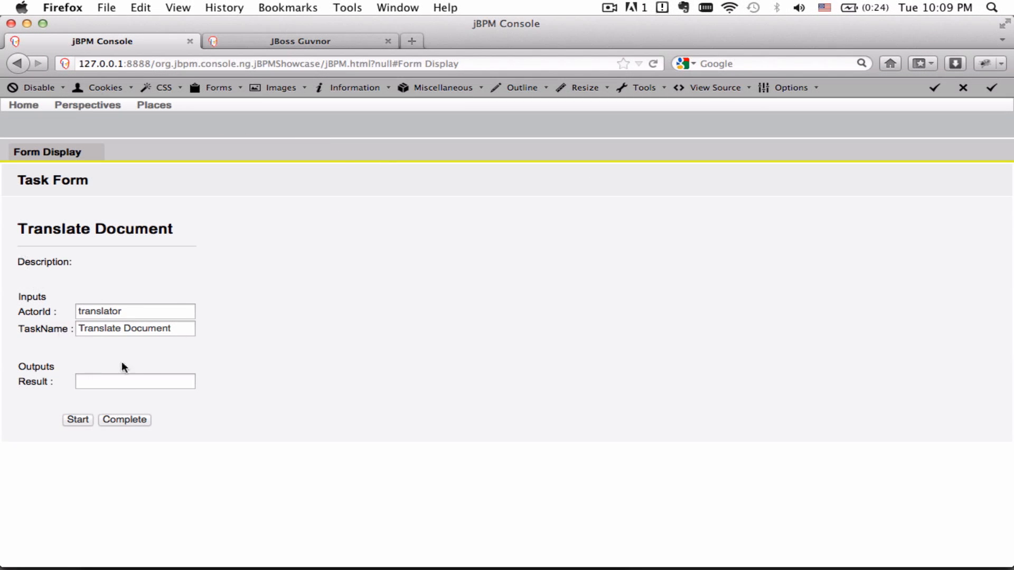
Enter the result 'This is the translated document', then start and complete the task.
{"action": "left_click", "coordinate": [108, 381]}
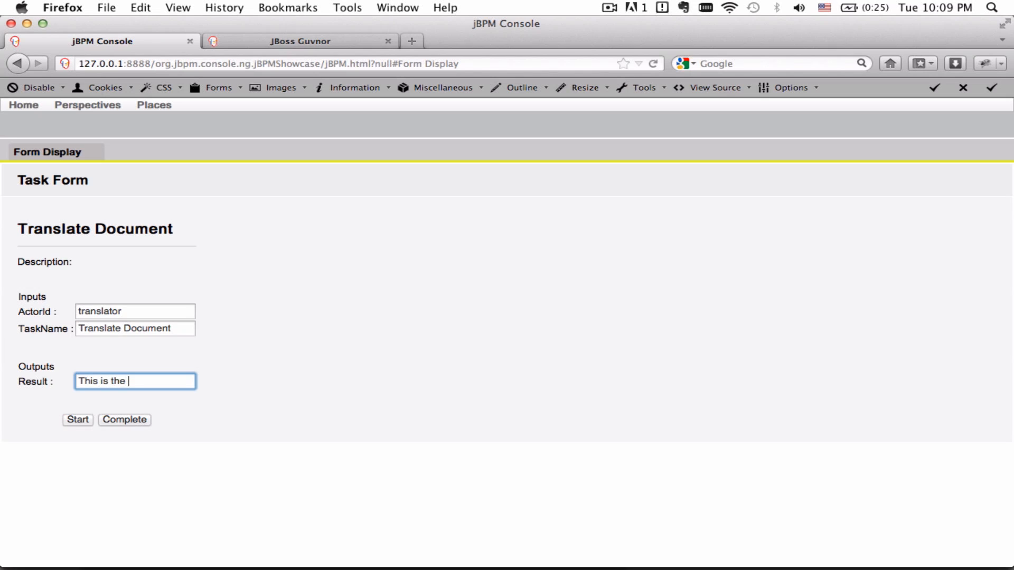
{"action": "type", "text": "This is the translated document"}
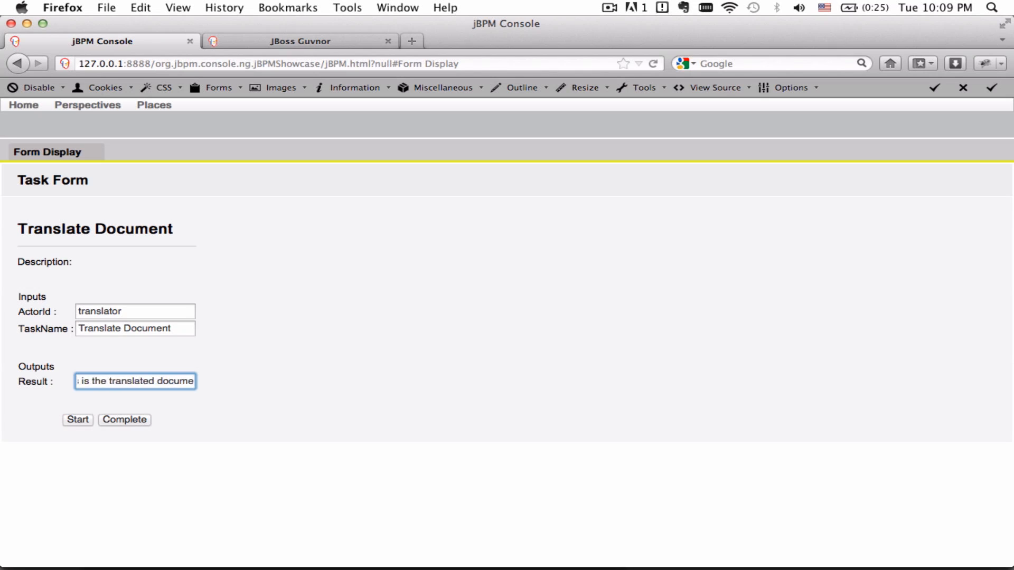
{"action": "left_click", "coordinate": [78, 420]}
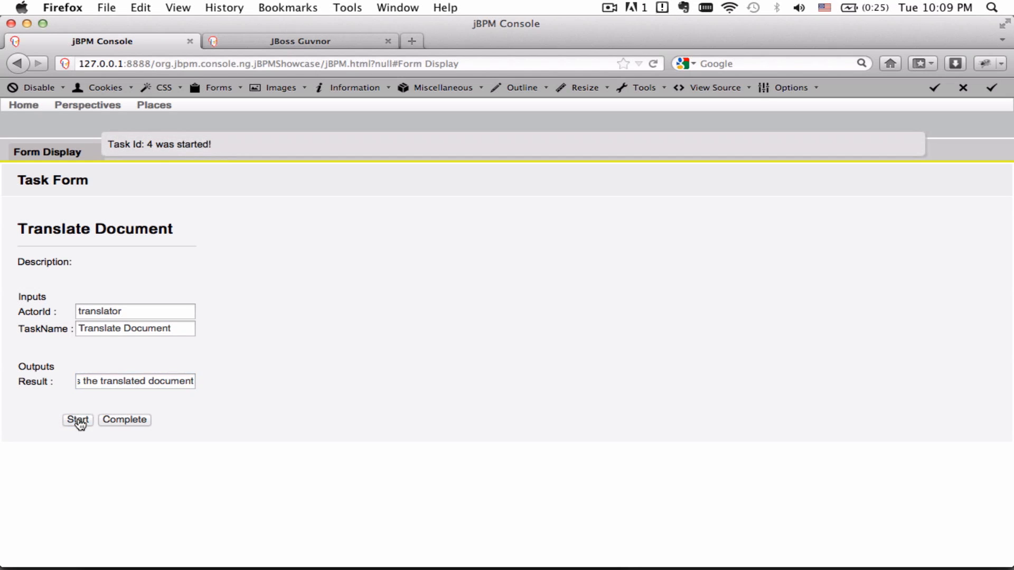
{"action": "left_click", "coordinate": [124, 420]}
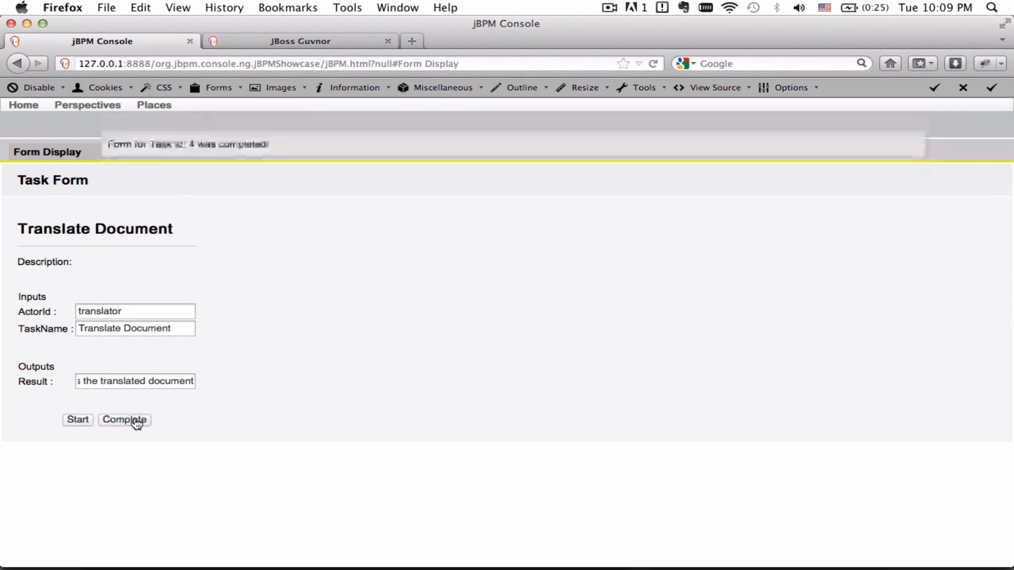
{"action": "left_click", "coordinate": [91, 104]}
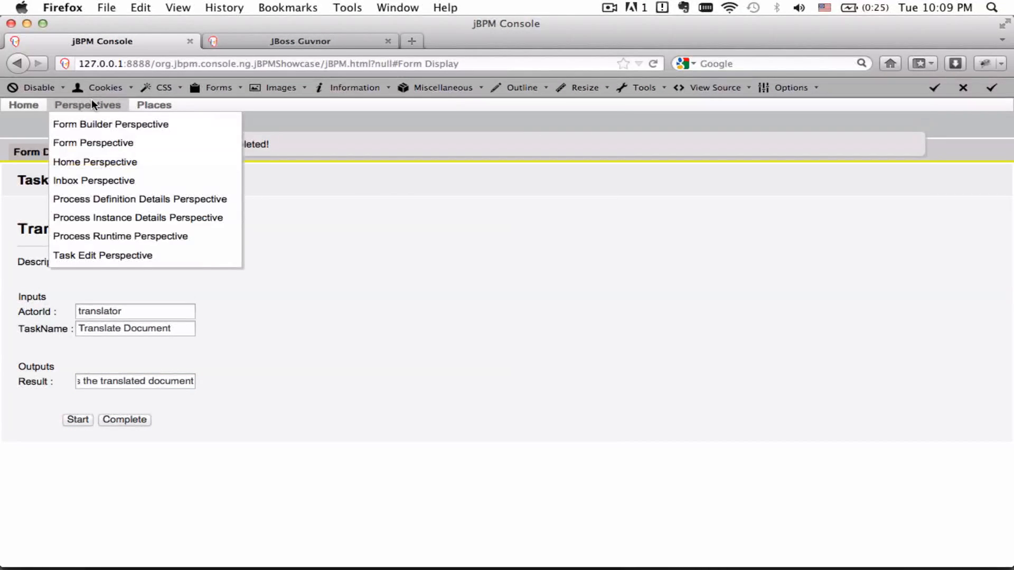
Open process instance 1's details in the Process Runtime view and highlight the Translate Document and join log lines.
{"action": "left_click", "coordinate": [116, 234]}
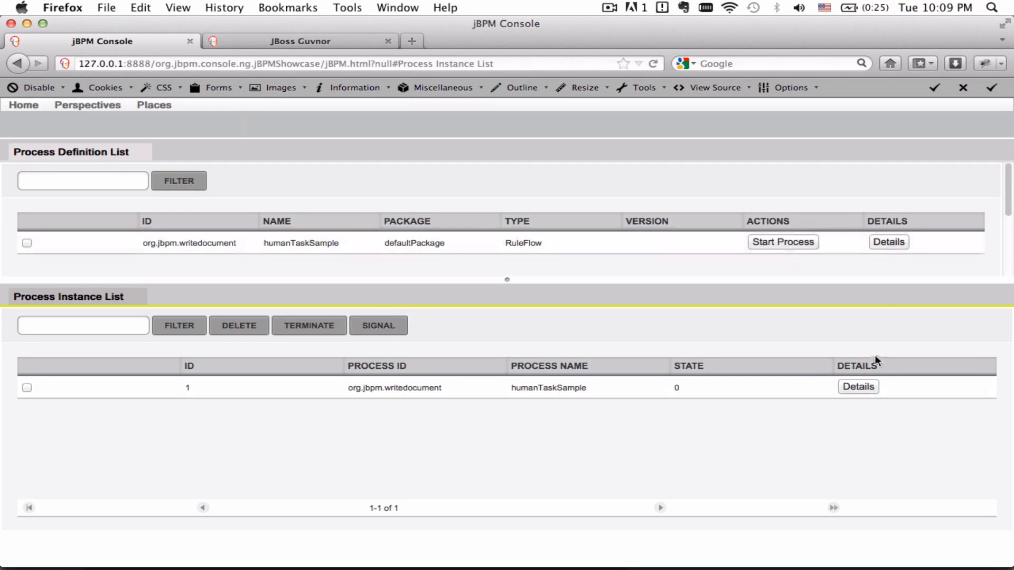
{"action": "left_click", "coordinate": [858, 387]}
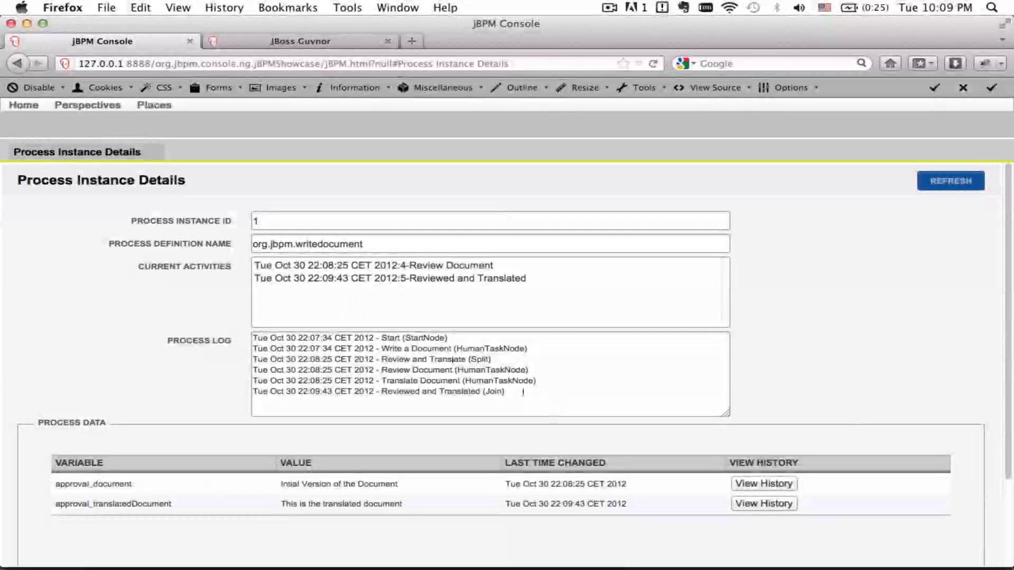
{"action": "left_click_drag", "start_coordinate": [513, 390], "coordinate": [354, 382]}
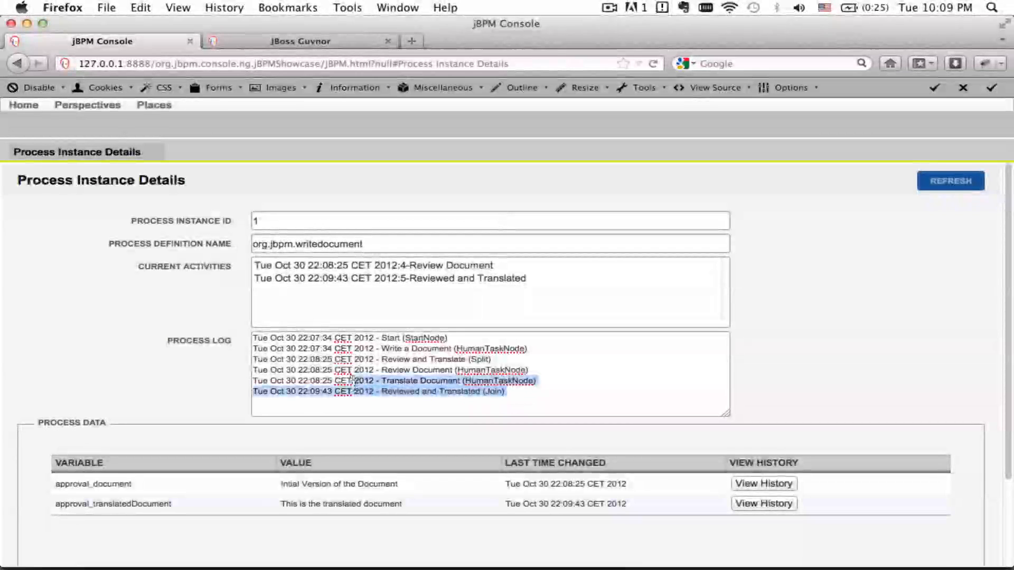
Check the process diagram in Guvnor, return to the instance details, then log out.
{"action": "left_click", "coordinate": [293, 42]}
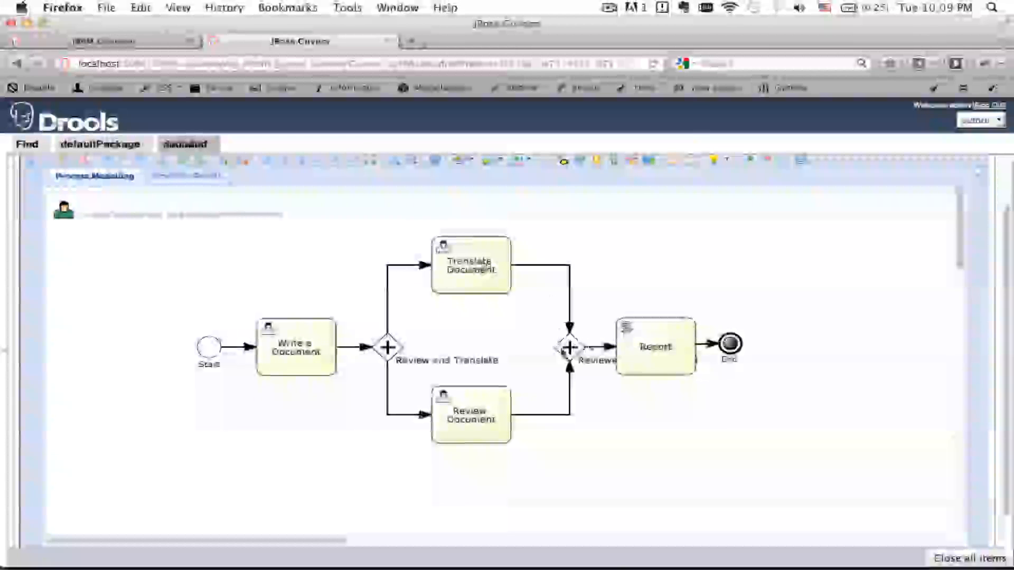
{"action": "left_click", "coordinate": [151, 42]}
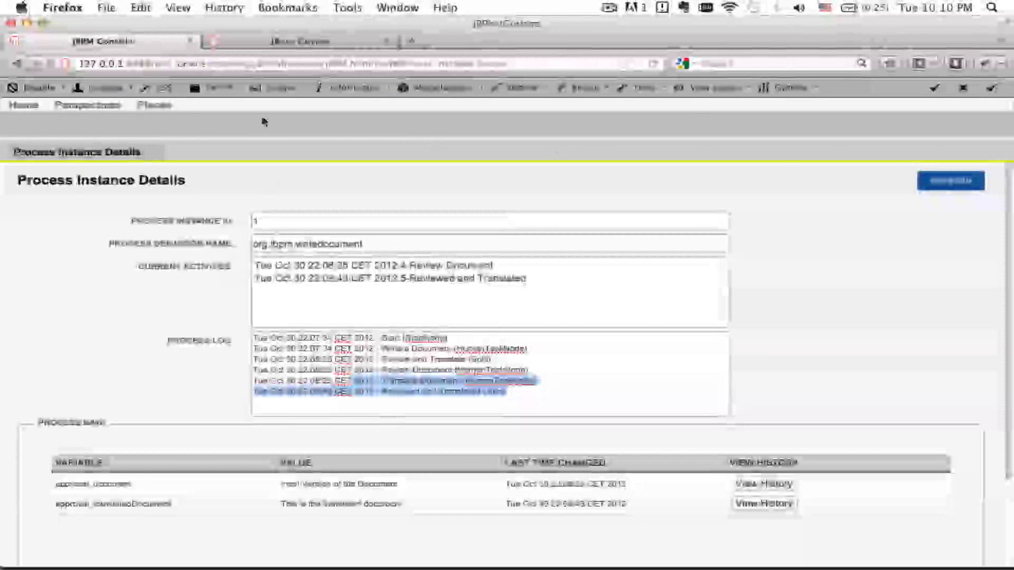
{"action": "left_click", "coordinate": [154, 105]}
{"action": "left_click", "coordinate": [190, 384]}
Sign in to the console with the reviewer's username and password.
{"action": "left_click", "coordinate": [475, 304]}
{"action": "type", "text": "reviewer"}
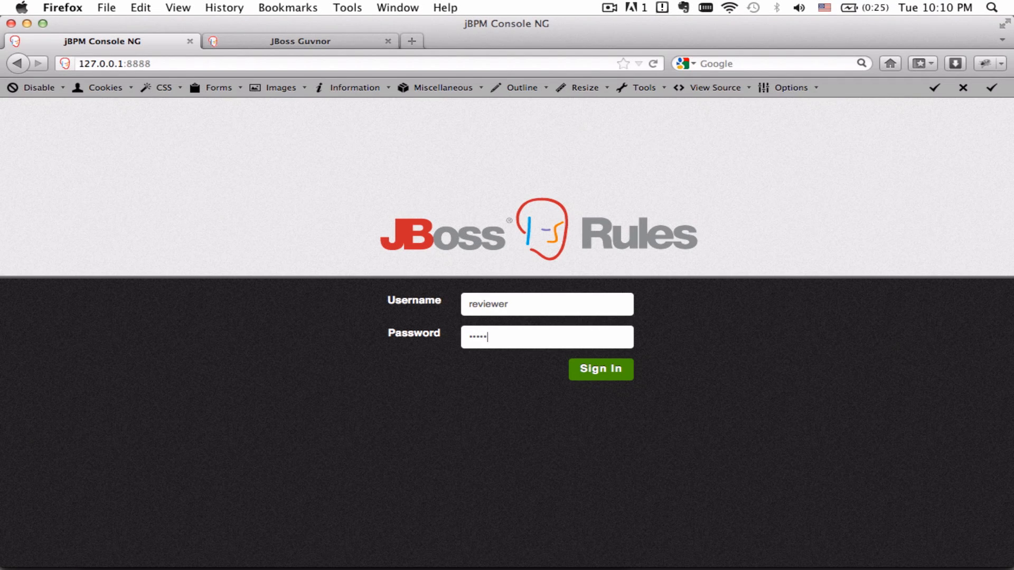
{"action": "left_click", "coordinate": [586, 368]}
Go to the personal task inbox and open the Review Document task form.
{"action": "left_click", "coordinate": [332, 238]}
{"action": "type", "text": "in"}
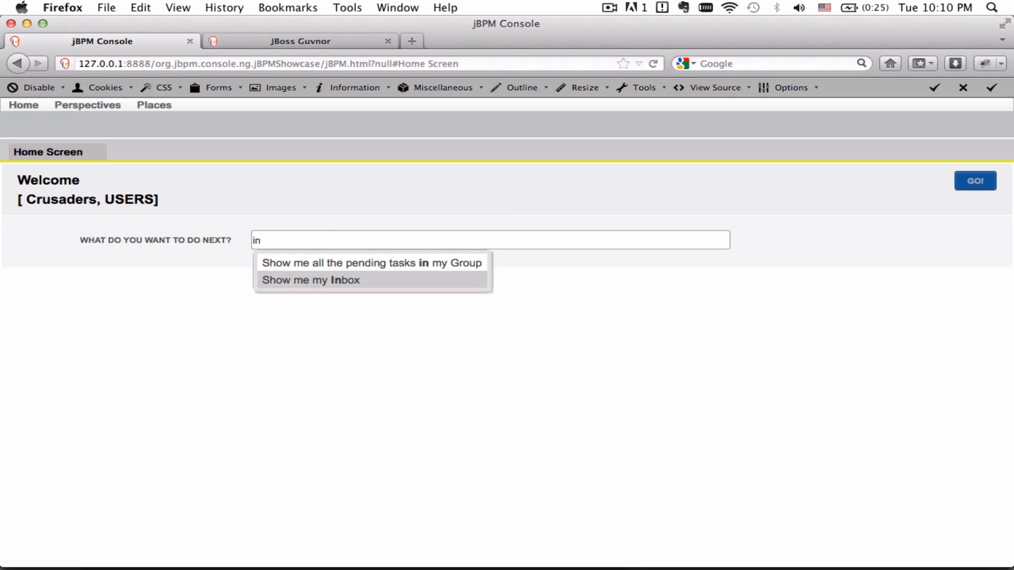
{"action": "left_click", "coordinate": [320, 280]}
{"action": "left_click_drag", "start_coordinate": [373, 270], "coordinate": [244, 263]}
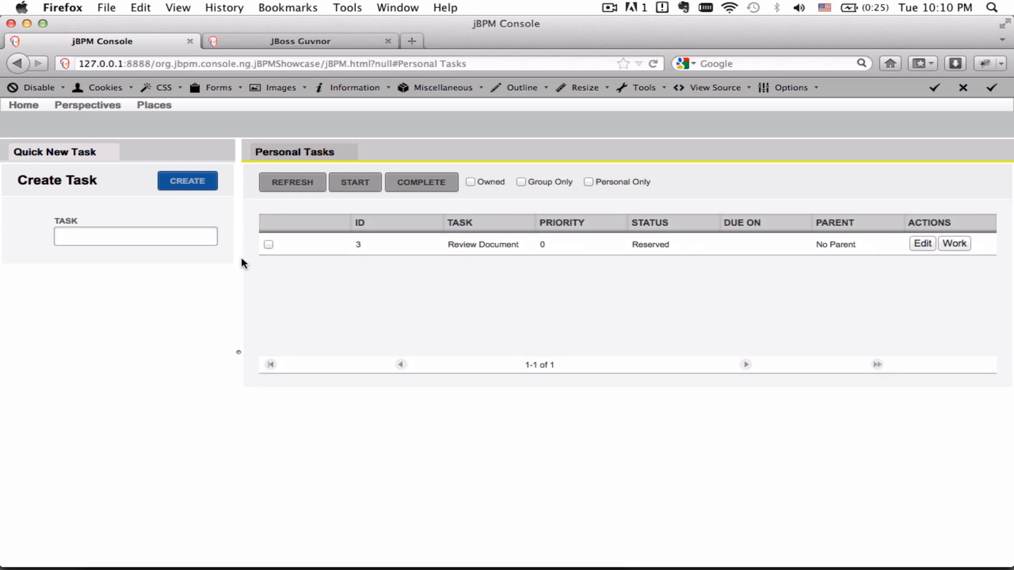
{"action": "left_click", "coordinate": [954, 245]}
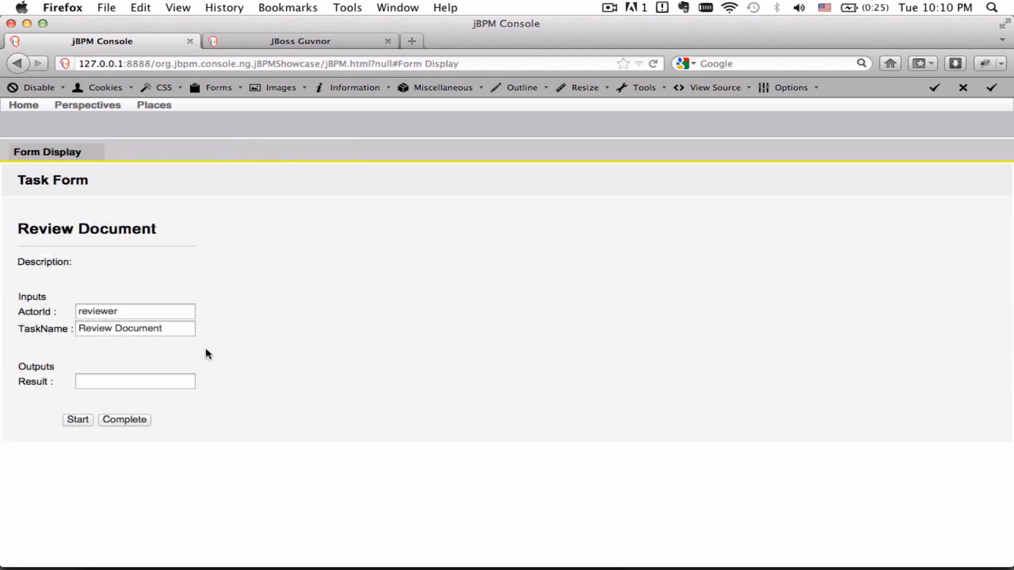
Enter the result 'This is a reviewed of the Document', then start and complete the task.
{"action": "left_click", "coordinate": [113, 380]}
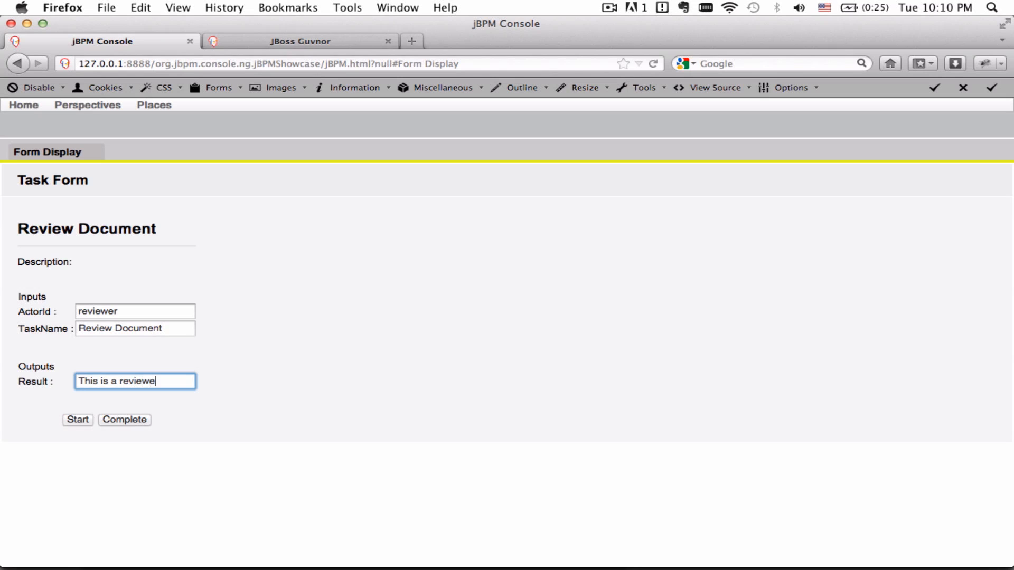
{"action": "type", "text": "This is a reviewed of the Document"}
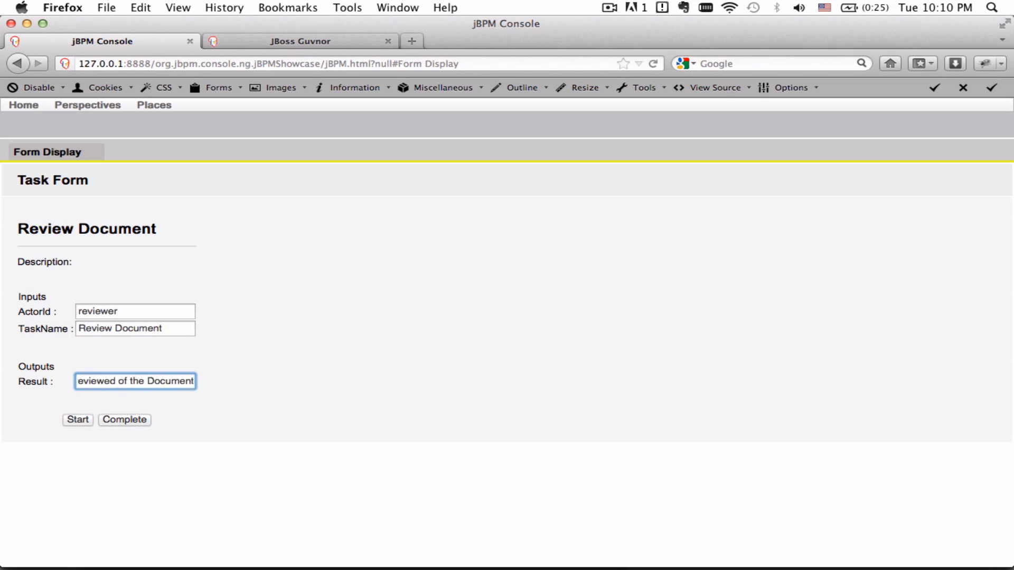
{"action": "left_click", "coordinate": [91, 424]}
{"action": "left_click", "coordinate": [131, 424]}
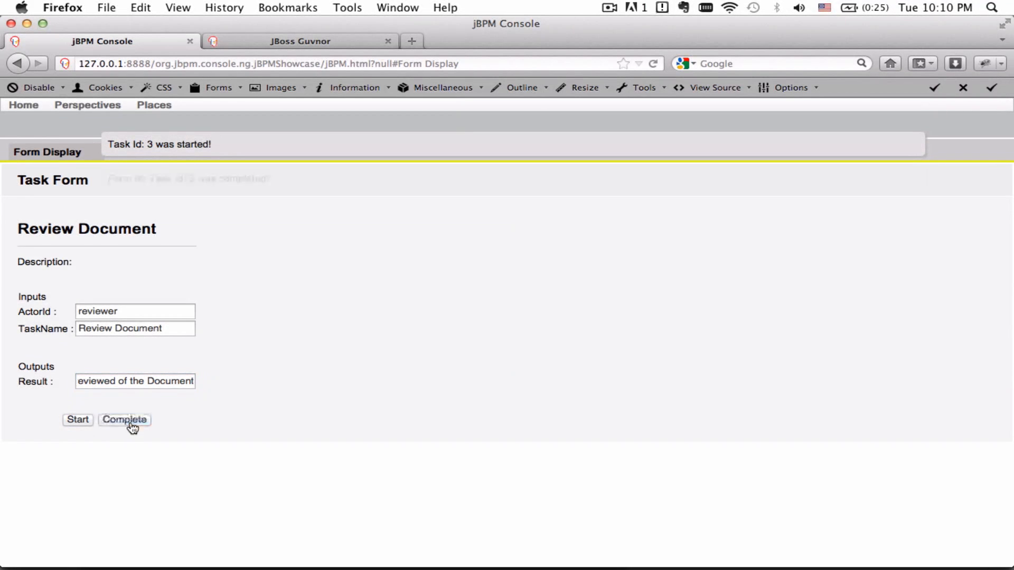
{"action": "left_click", "coordinate": [90, 105]}
Open process instance 1's details and scroll the Process Log to its final lines.
{"action": "left_click", "coordinate": [140, 236]}
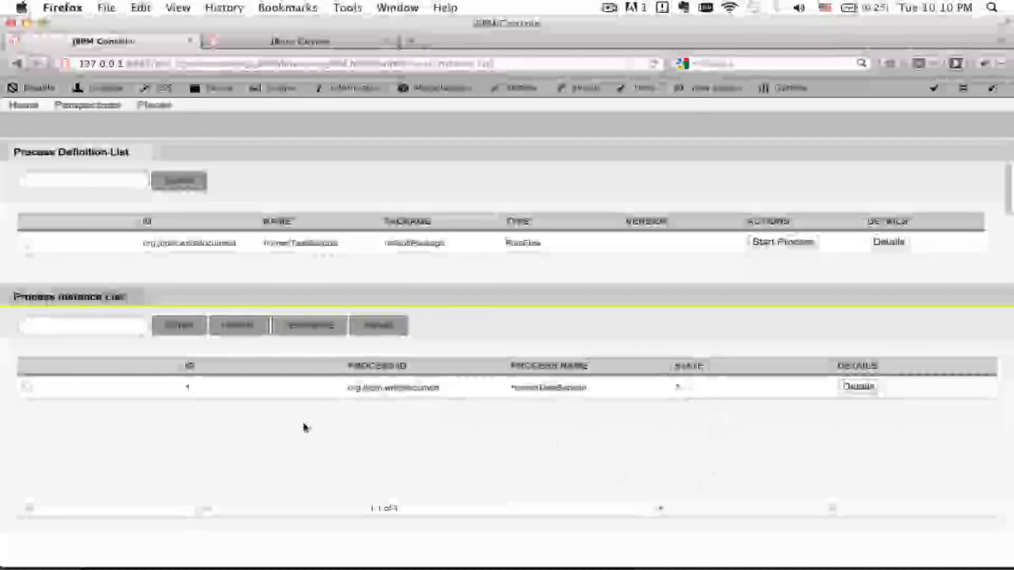
{"action": "left_click", "coordinate": [858, 386]}
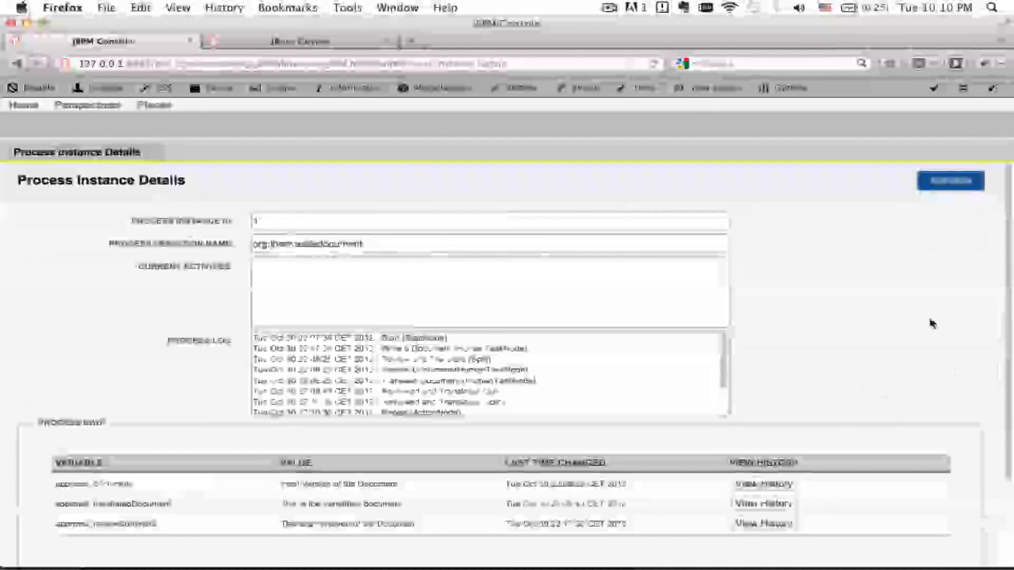
{"action": "scroll", "coordinate": [580, 401], "scroll_direction": "down", "scroll_amount": 3}
{"action": "left_click_drag", "start_coordinate": [475, 403], "coordinate": [257, 382]}
Select 'Report (ActionNode)' in the log and bring NetBeans to the front.
{"action": "double_click", "coordinate": [393, 390]}
{"action": "left_click_drag", "start_coordinate": [423, 390], "coordinate": [460, 389]}
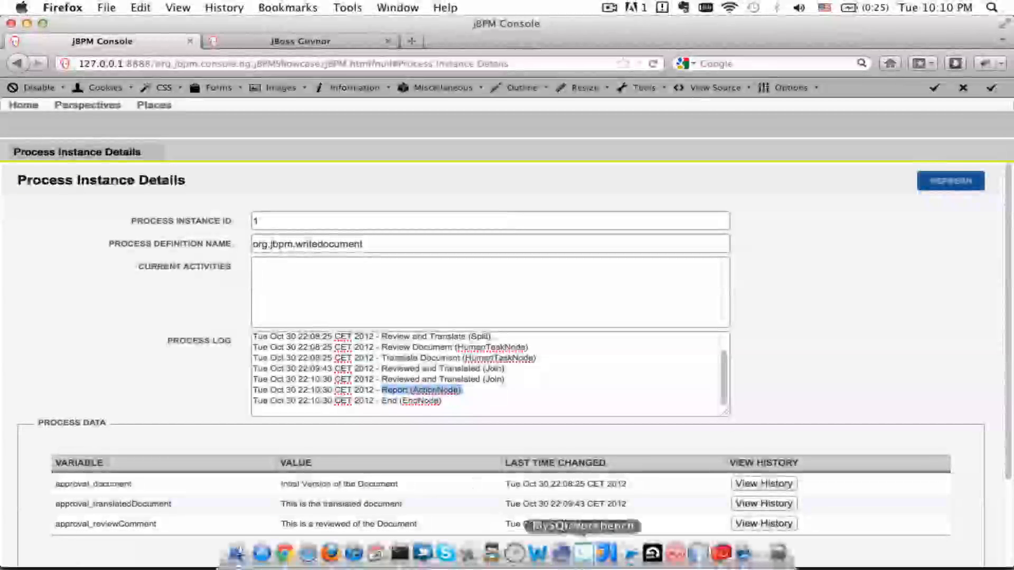
{"action": "left_click", "coordinate": [652, 554]}
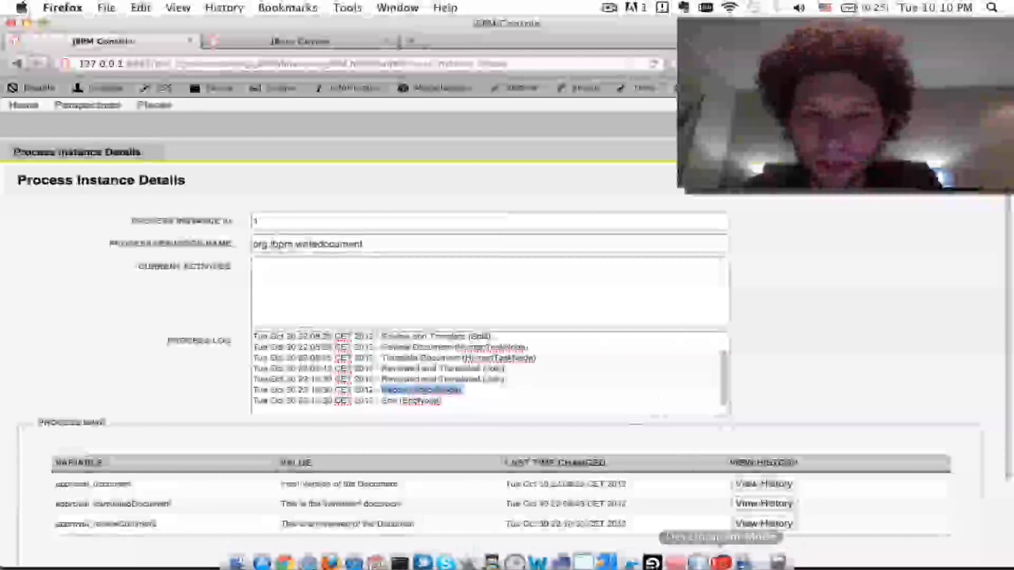
{"action": "left_click", "coordinate": [702, 559]}
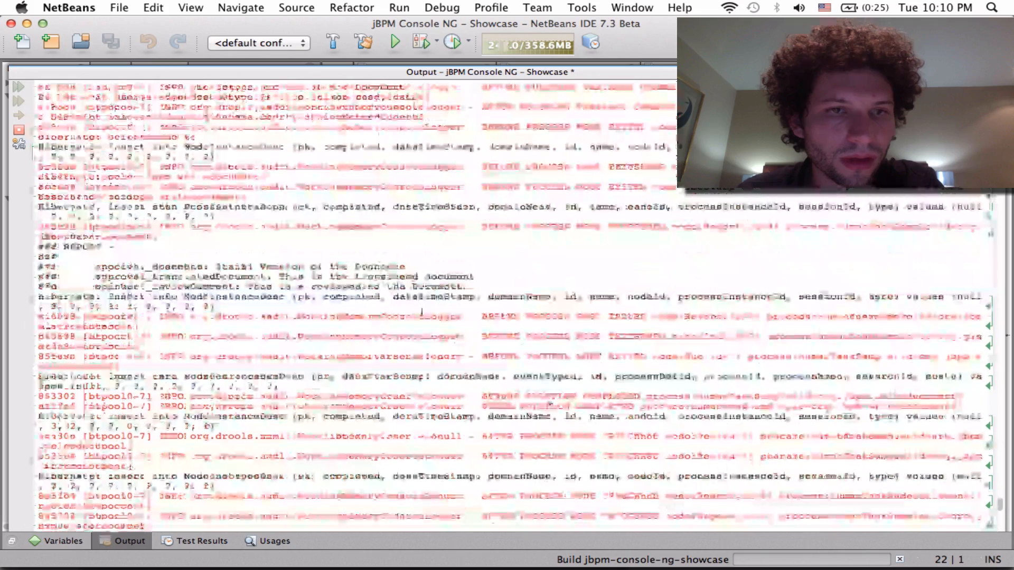
Highlight the ### REPORT block in the Output pane, then switch back to the jBPM Console with Cmd+Tab.
{"action": "left_click_drag", "start_coordinate": [509, 283], "coordinate": [26, 245]}
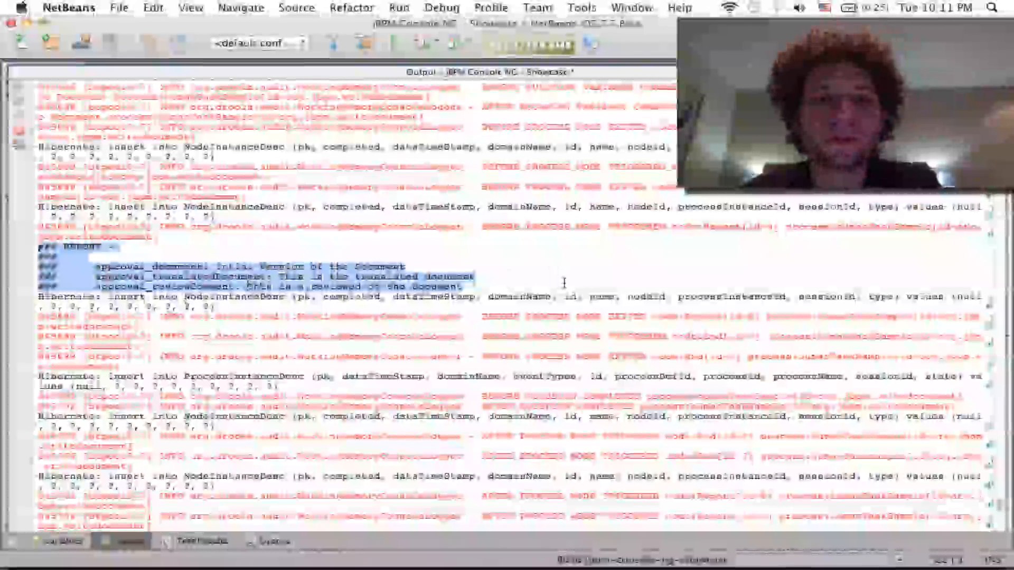
{"action": "key", "text": "super+Tab"}
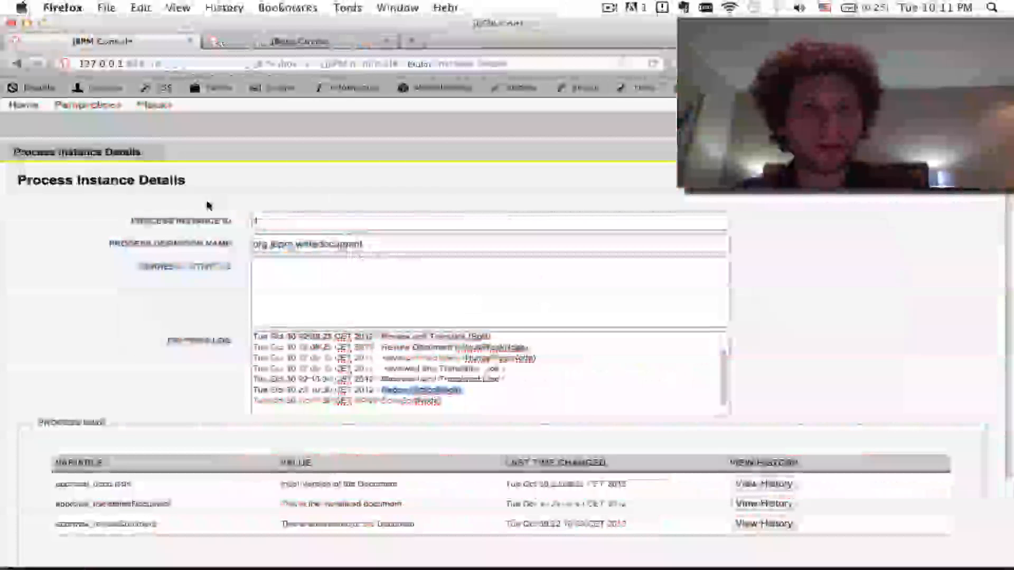
Switch to the Inbox Perspective and widen the Personal Tasks panel, now empty.
{"action": "left_click", "coordinate": [85, 108]}
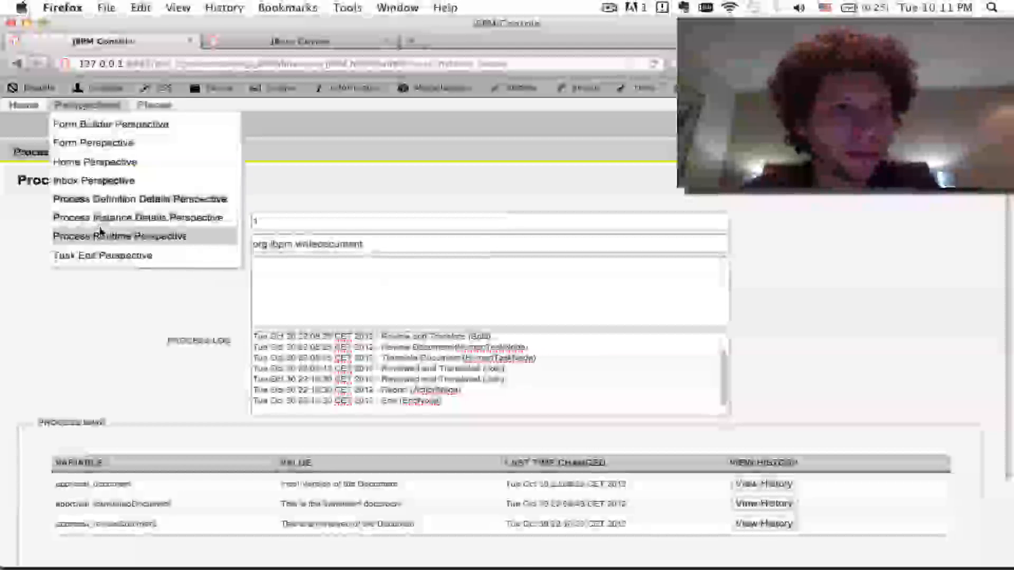
{"action": "left_click", "coordinate": [106, 182]}
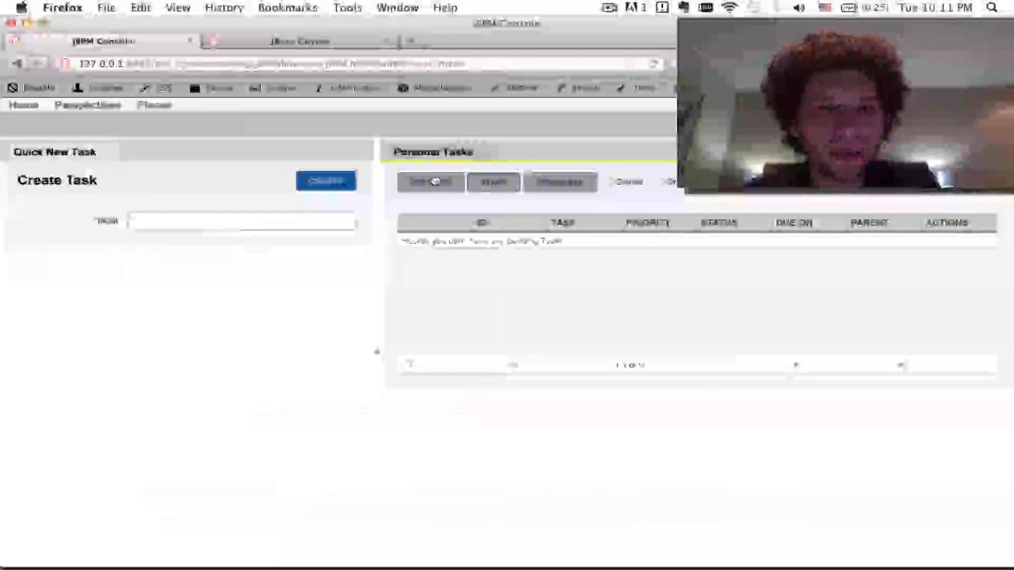
{"action": "left_click_drag", "start_coordinate": [376, 301], "coordinate": [334, 304]}
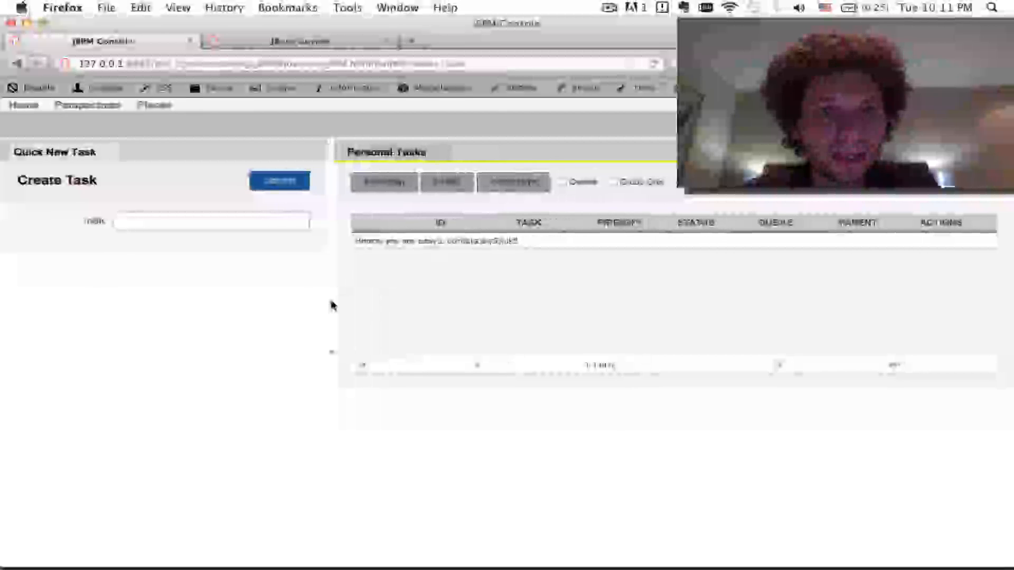